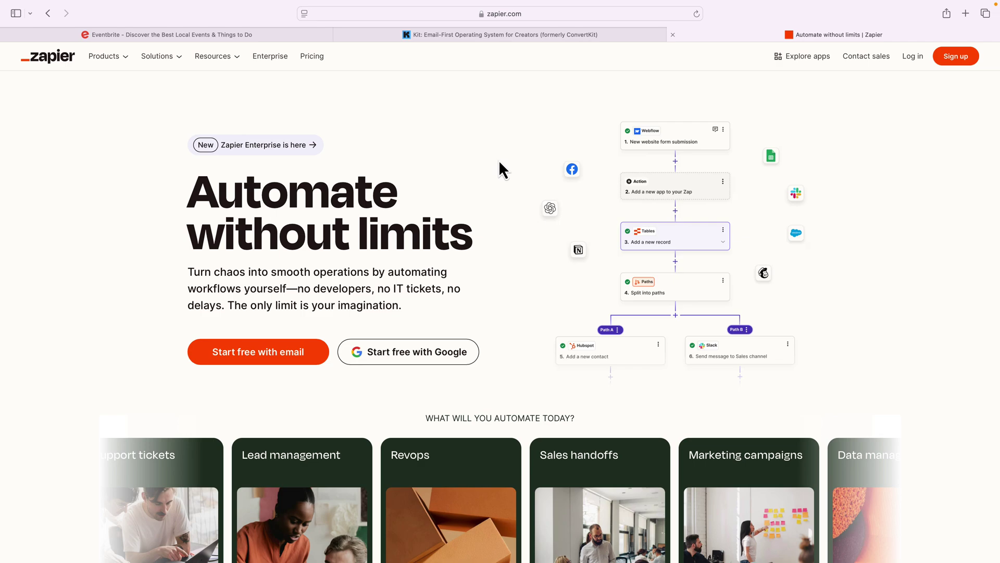
Look over the Eventbrite and Kit homepages, then return to the Zapier homepage.
click(283, 35)
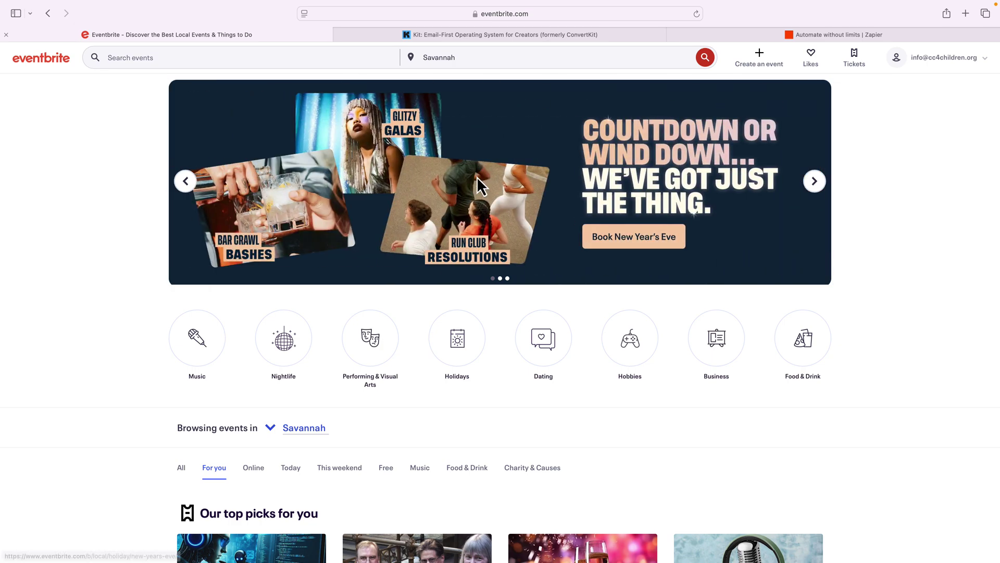
click(451, 36)
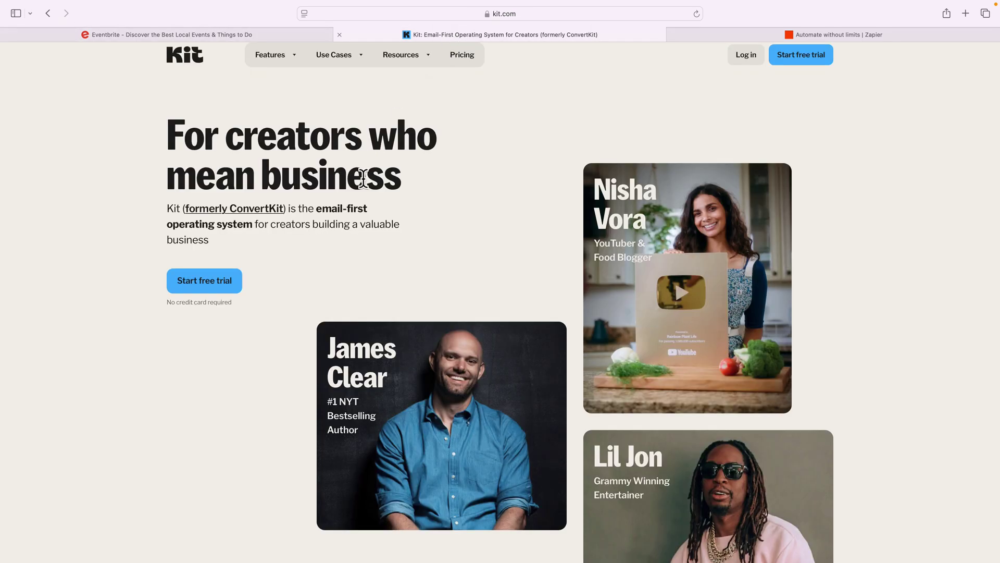
scroll(363, 178, up, 1)
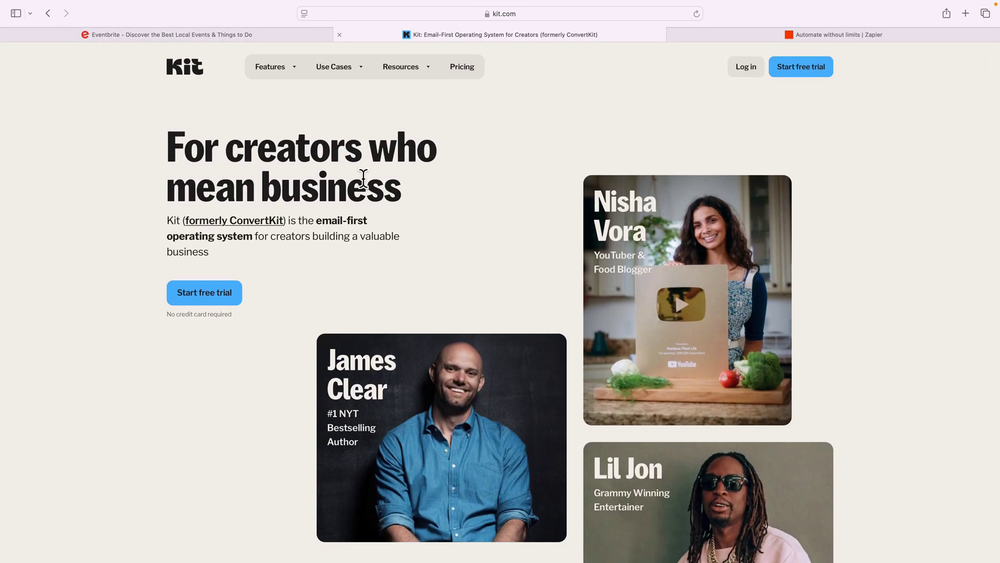
click(257, 35)
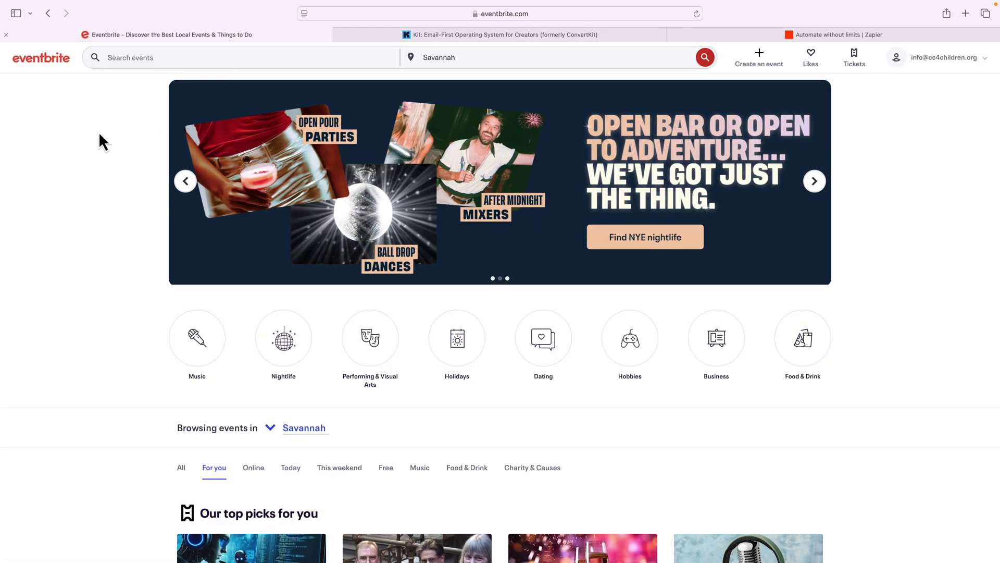
click(479, 33)
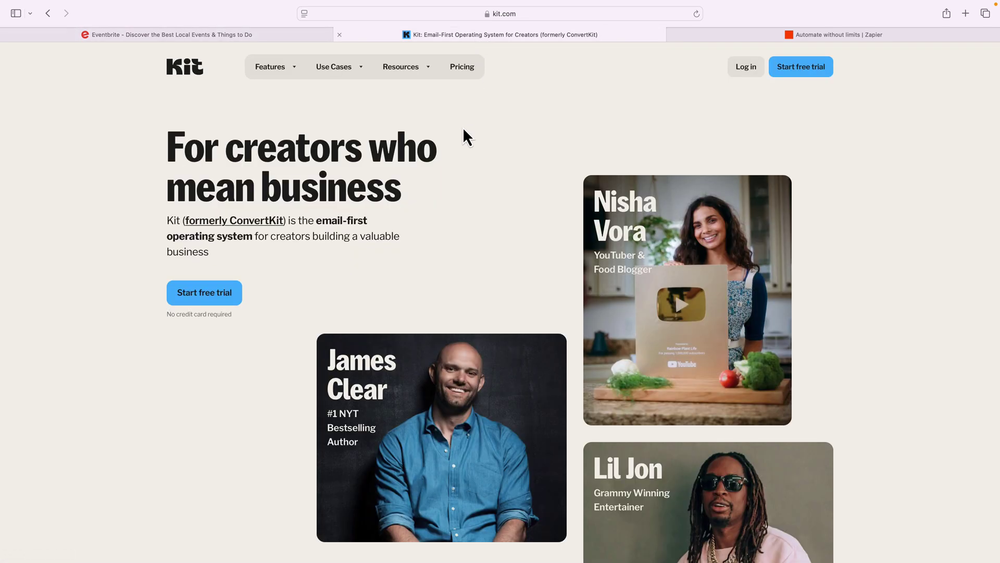
click(775, 36)
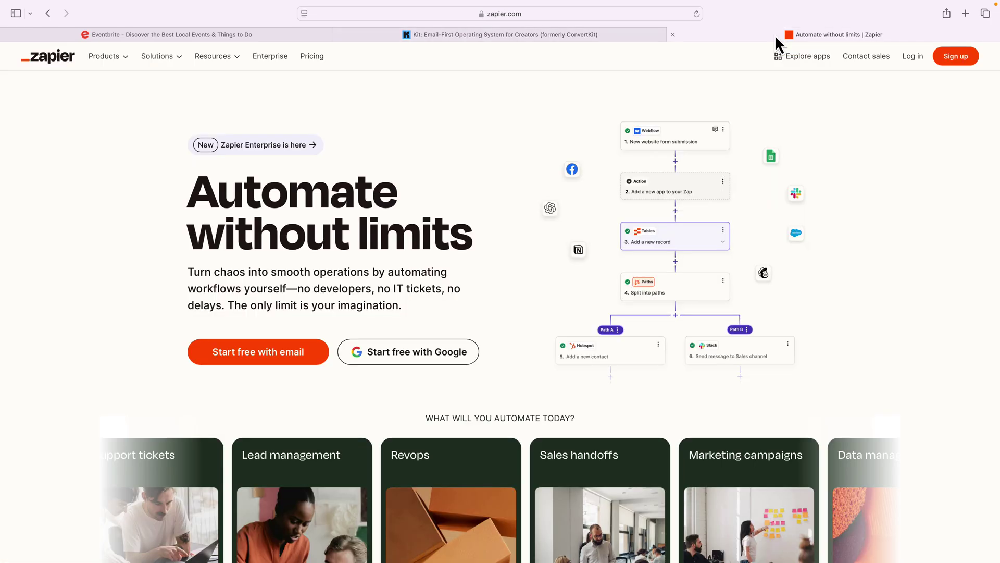
scroll(713, 89, up, 2)
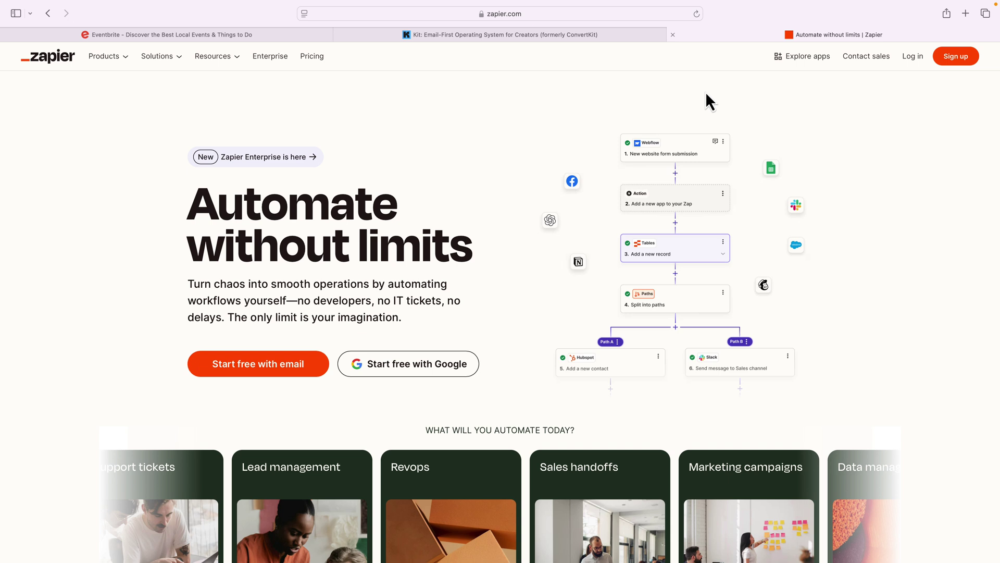
scroll(703, 95, down, 1)
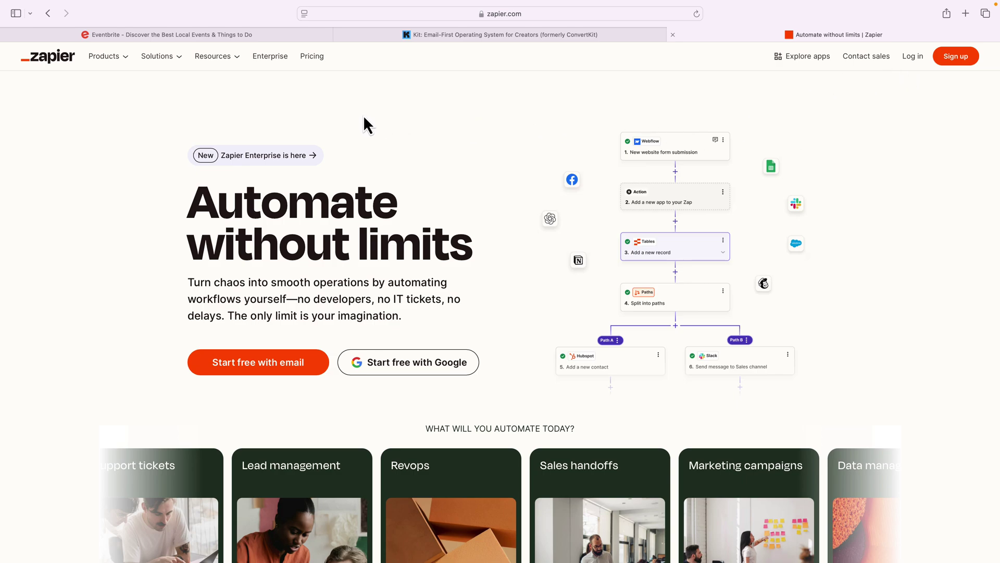
Open Zapier's Plans & Pricing page and scroll down to the tasks slider.
click(311, 61)
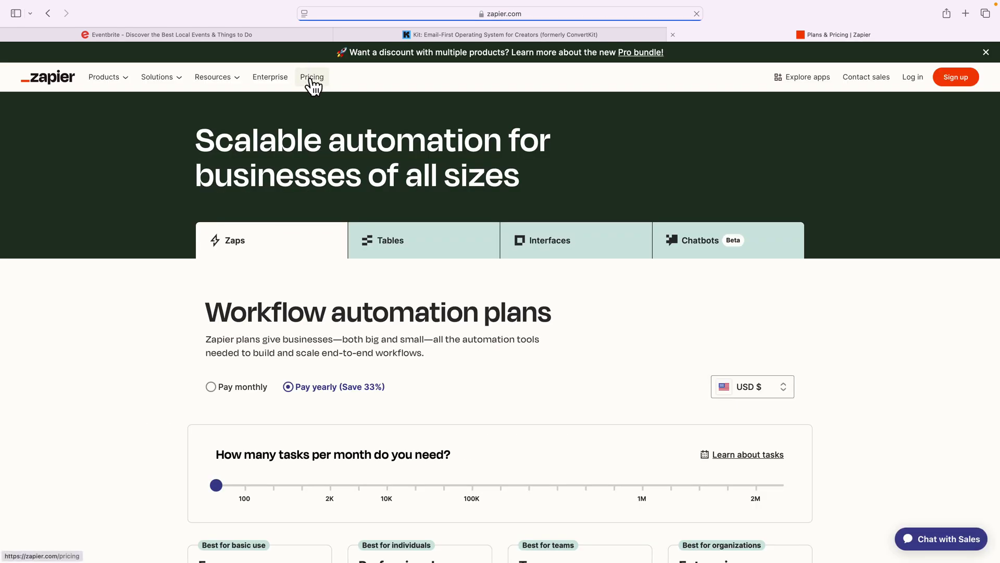
scroll(312, 107, down, 3)
scroll(313, 109, down, 1)
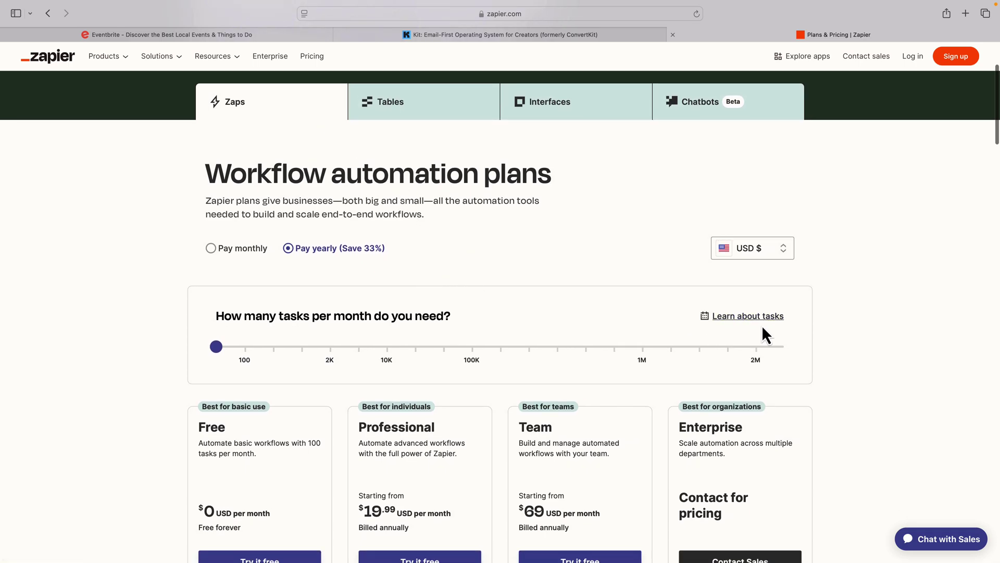
Revisit the Eventbrite and Kit homepages, then return to Zapier's pricing page.
click(264, 35)
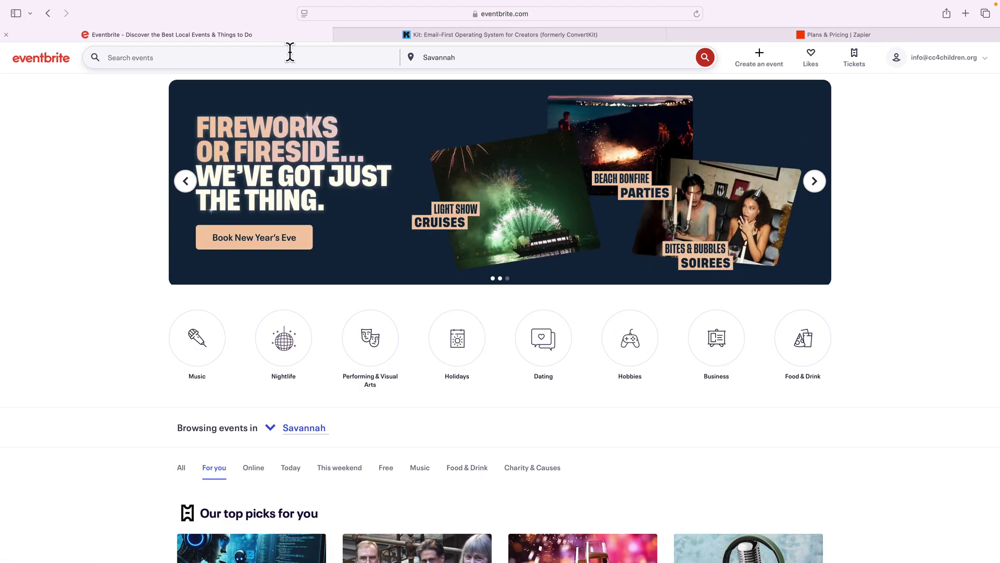
click(454, 36)
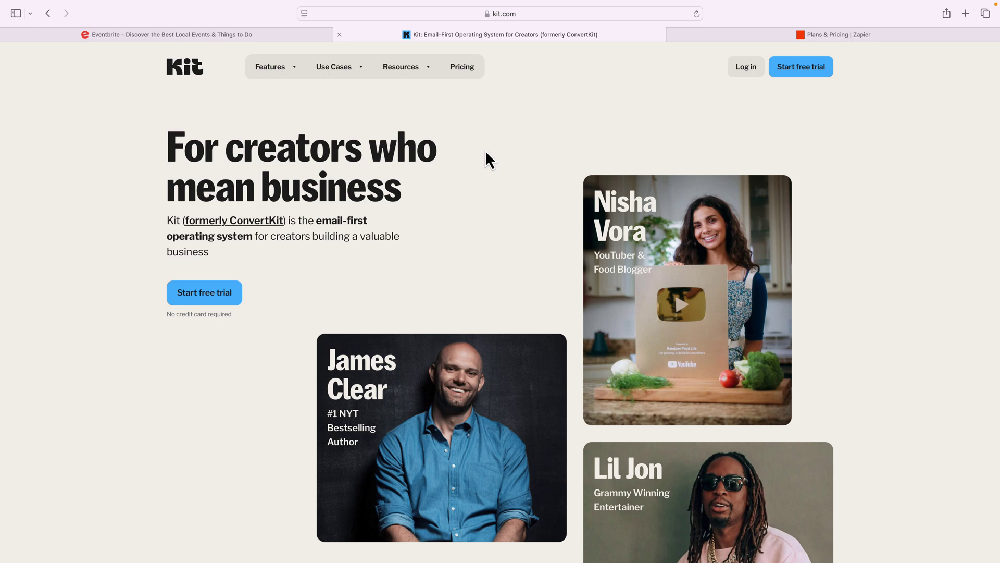
click(186, 36)
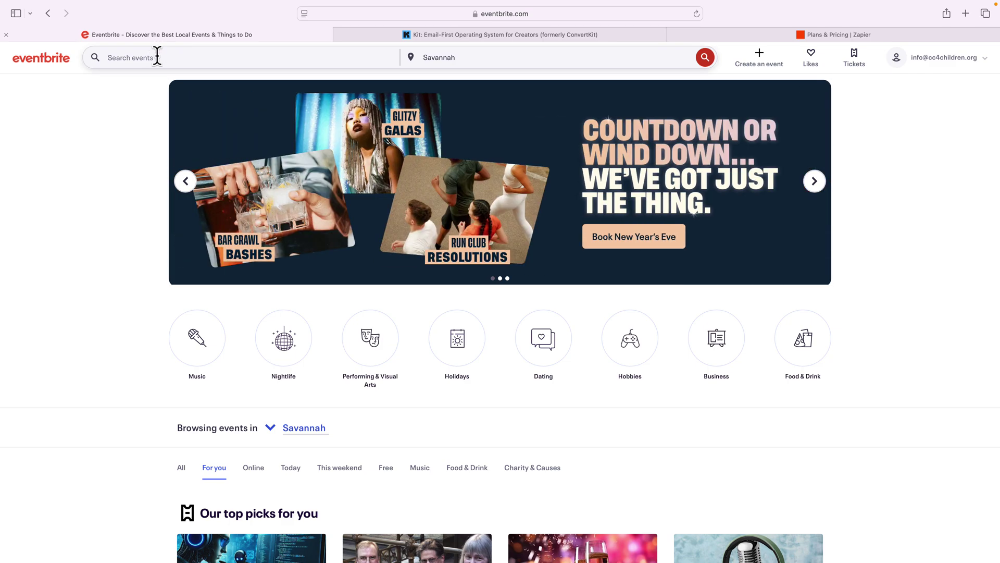
click(415, 36)
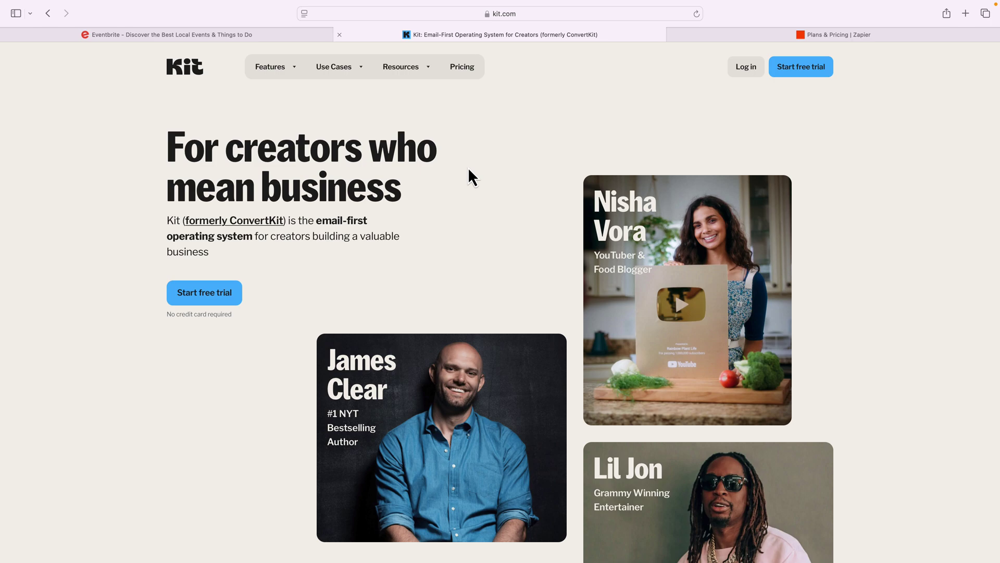
click(760, 34)
scroll(596, 241, down, 2)
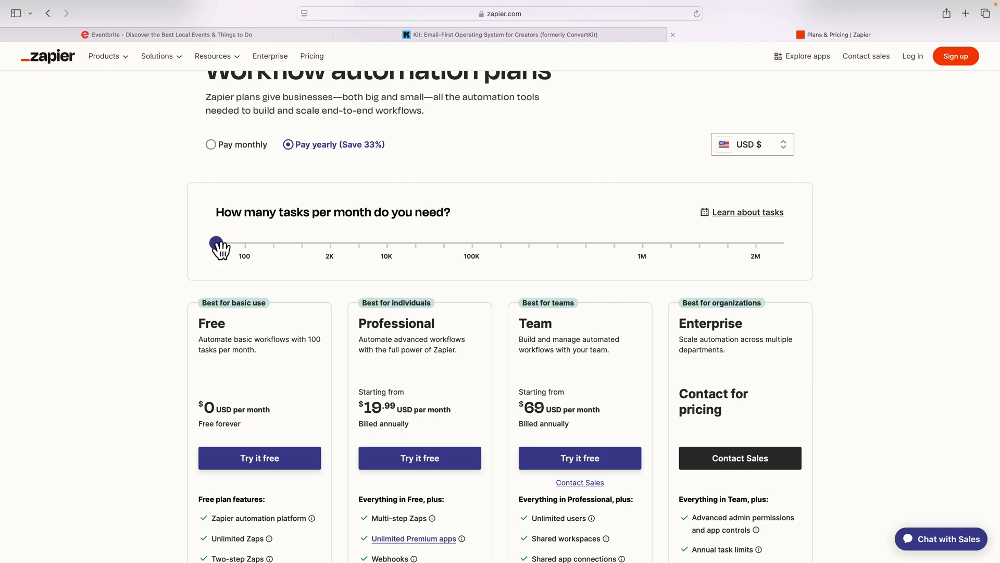
Set the tasks estimate to 2,000 per month so Professional shows $49 billed annually.
drag(216, 244, 308, 246)
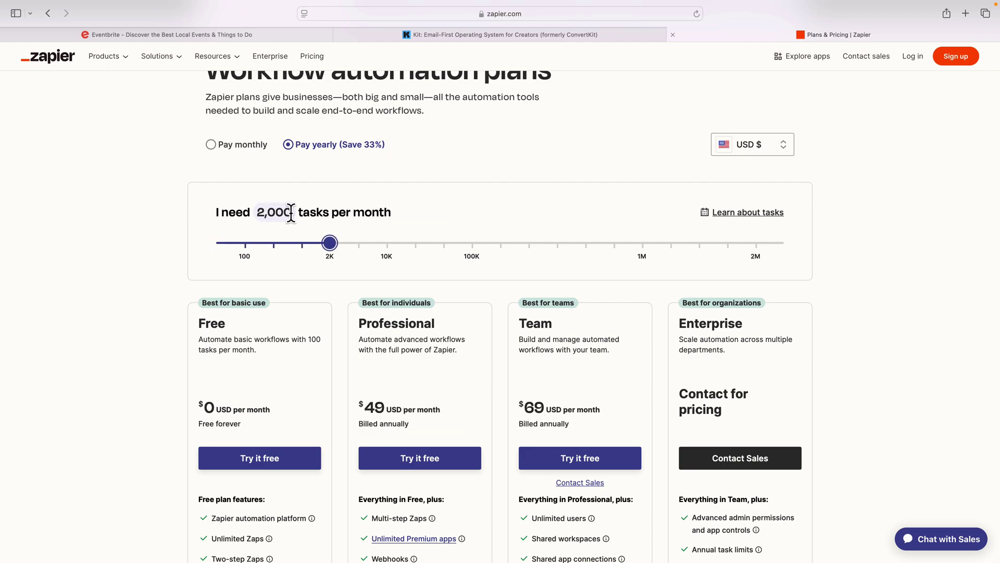
scroll(355, 268, down, 3)
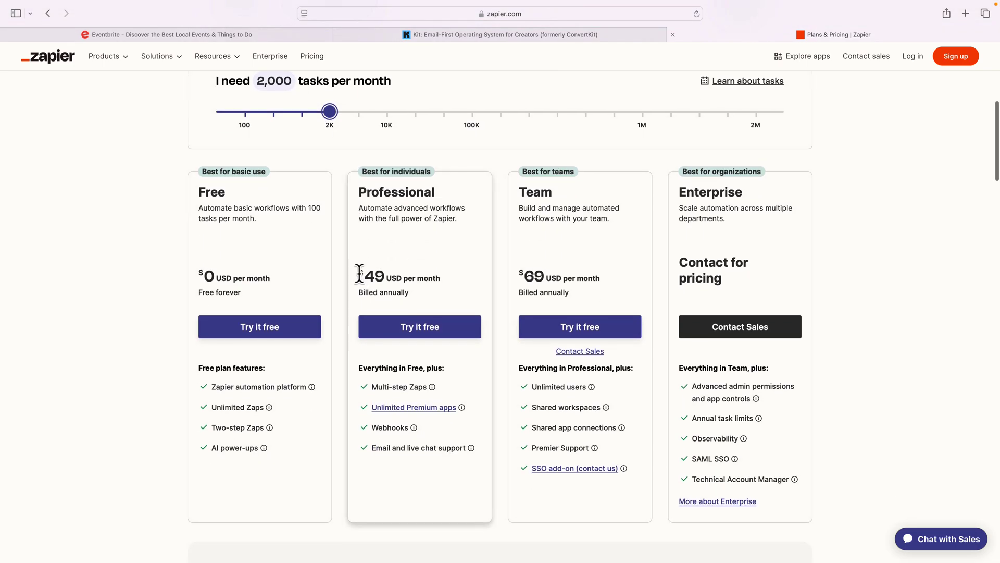
drag(358, 274, 440, 274)
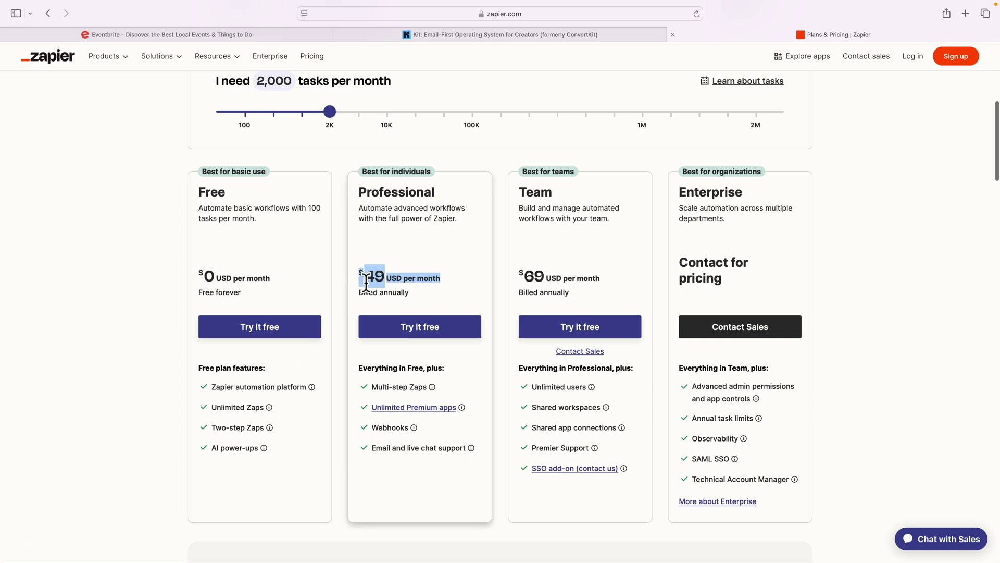
mouse_move(409, 413)
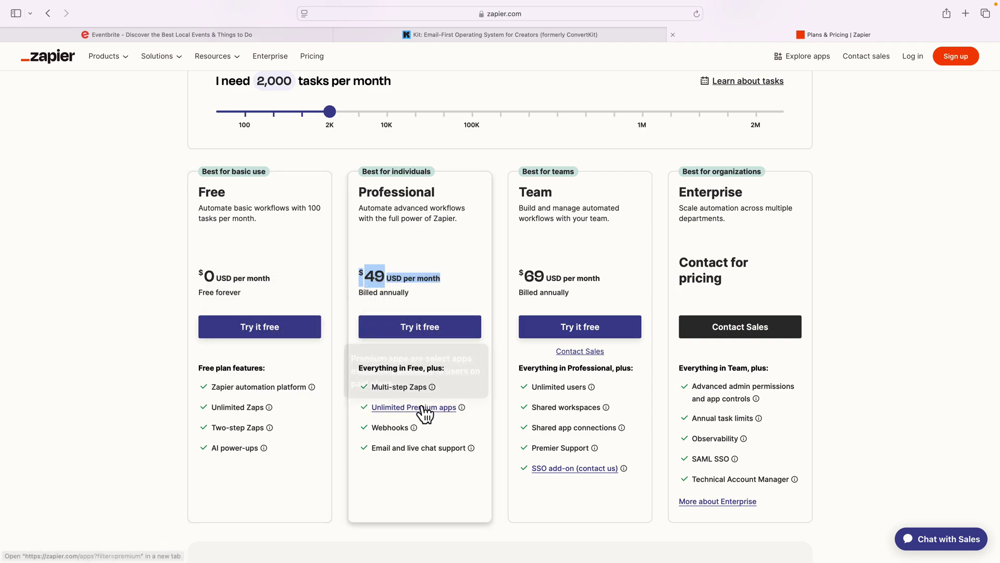
Glance at the Eventbrite and Kit homepages, then return to the Zapier pricing page.
click(223, 33)
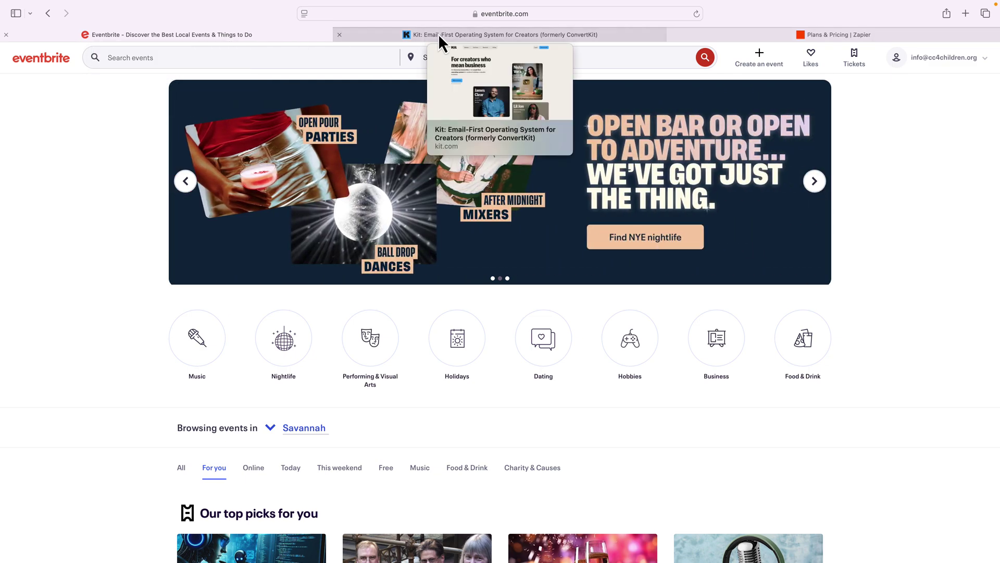
click(441, 33)
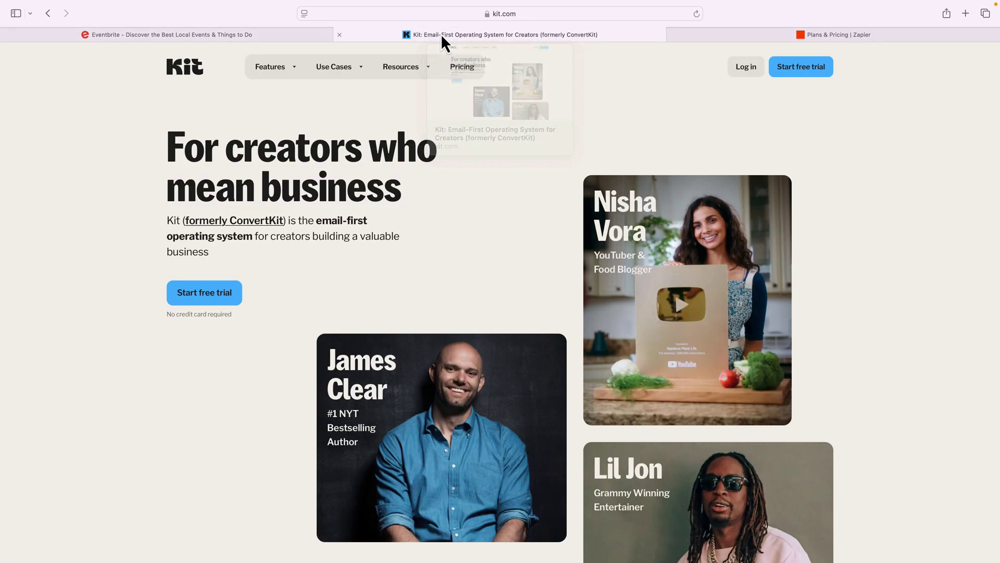
click(749, 35)
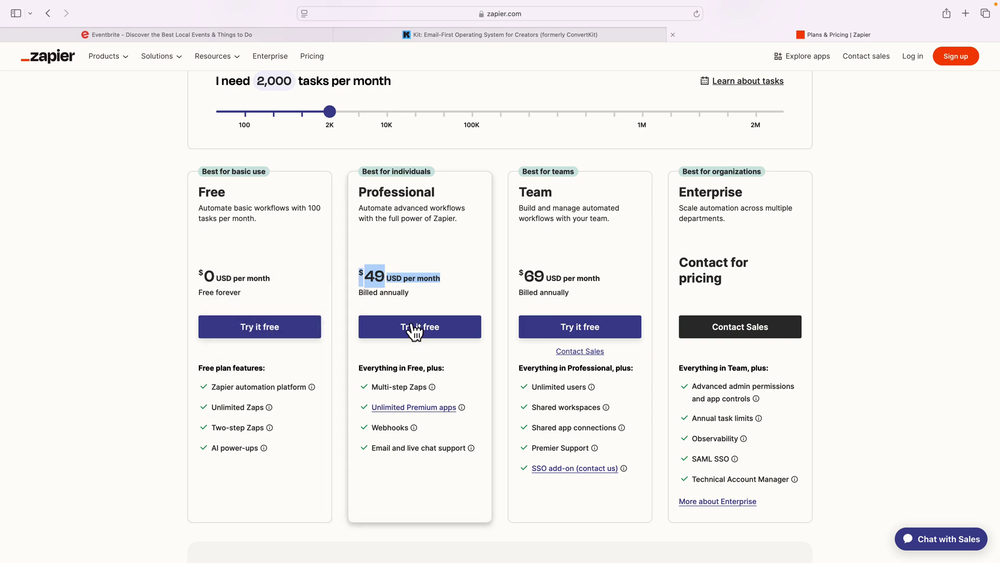
Compare monthly and yearly billing prices and lower the estimate to 750 tasks per month.
scroll(367, 273, up, 3)
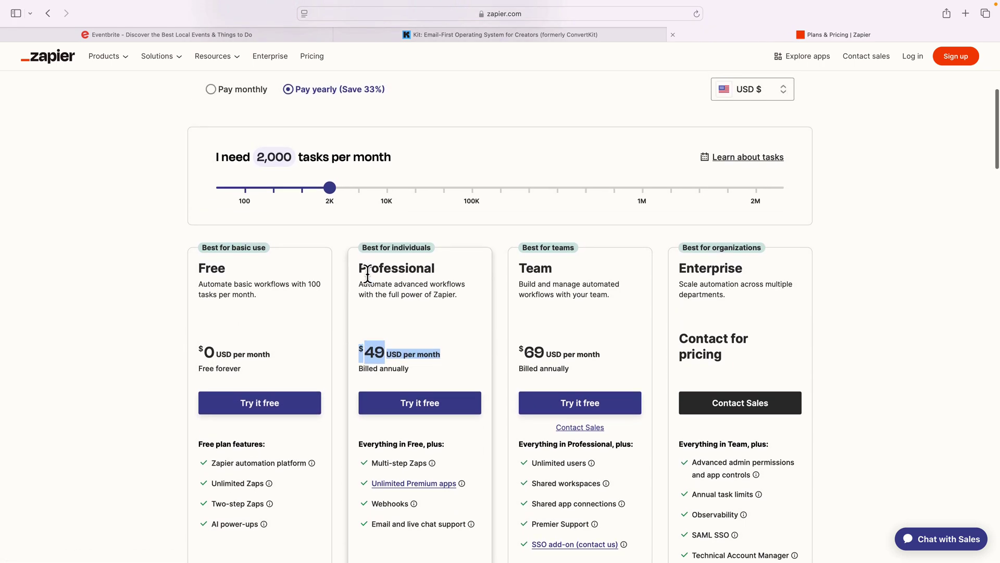
click(212, 91)
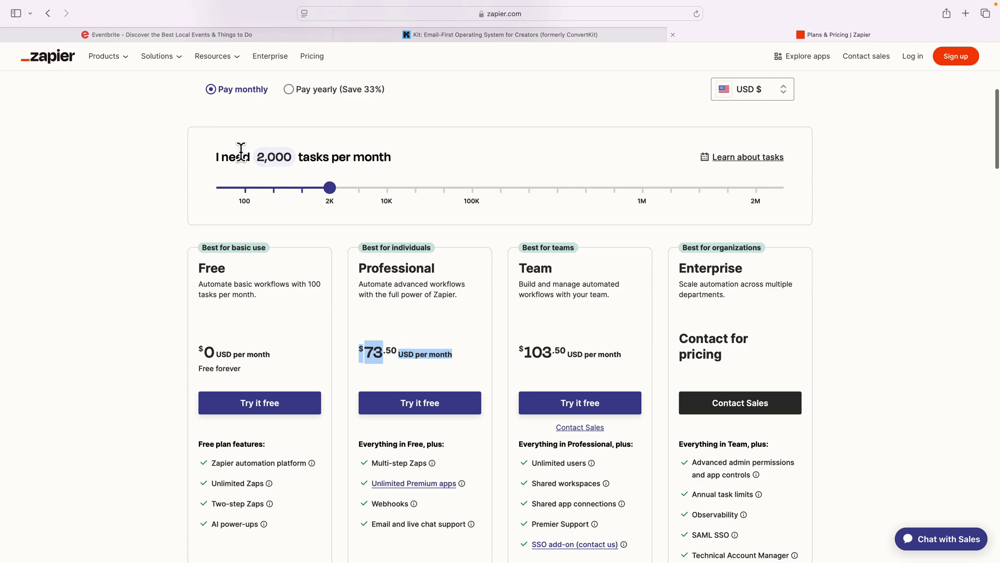
click(289, 91)
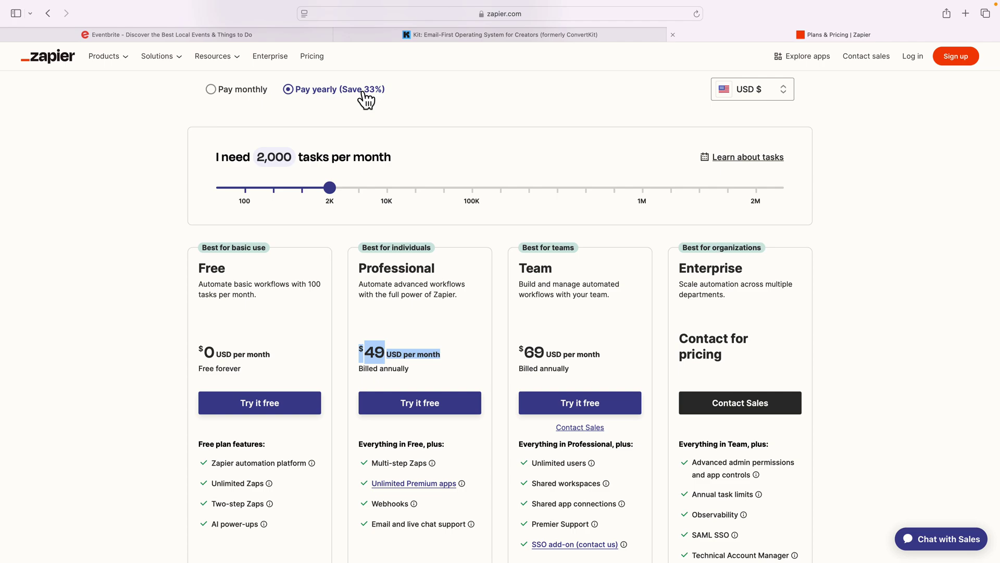
drag(332, 191, 273, 189)
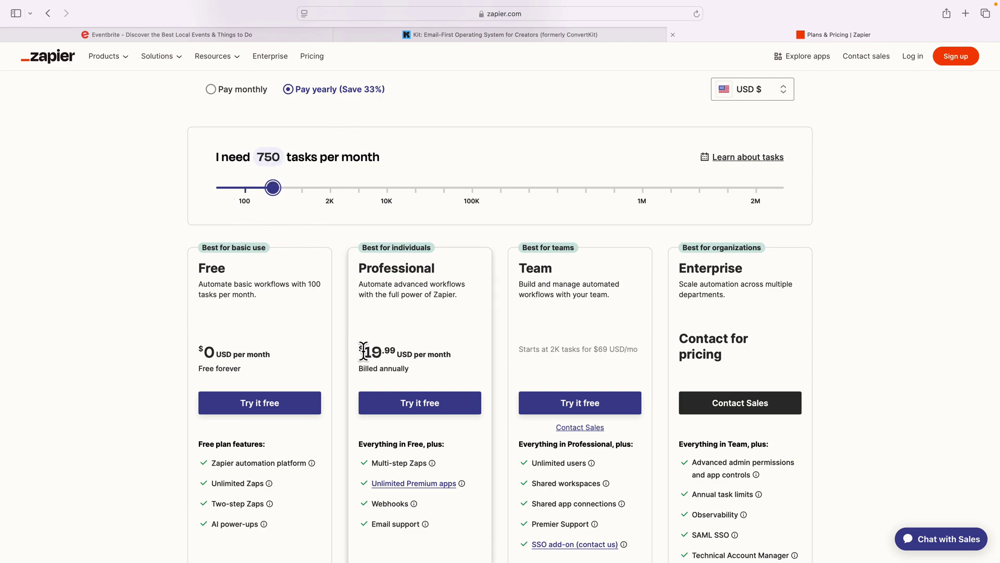
Show monthly-billing prices for 50,000 tasks per month, then log in to Zapier Home.
click(212, 90)
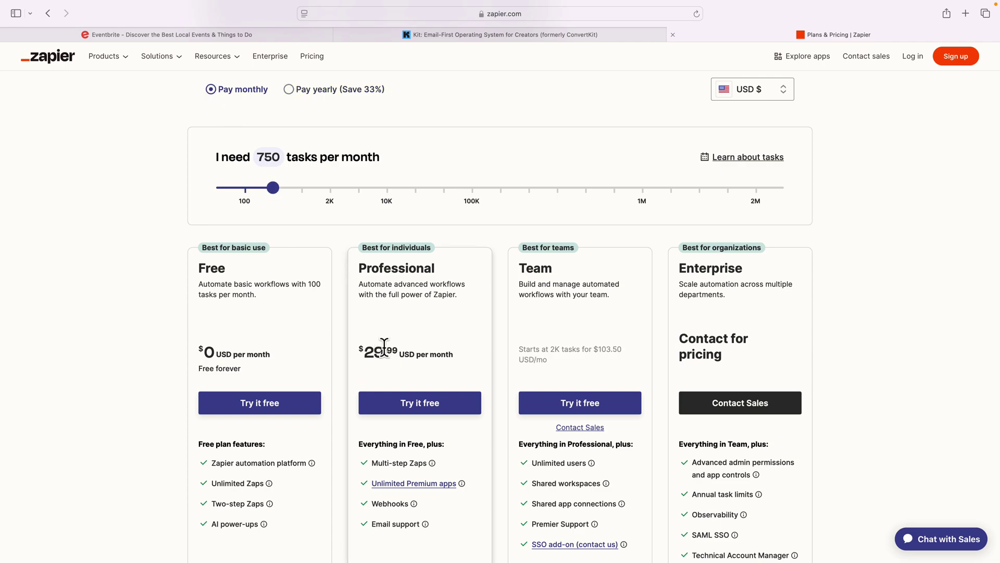
scroll(384, 347, down, 3)
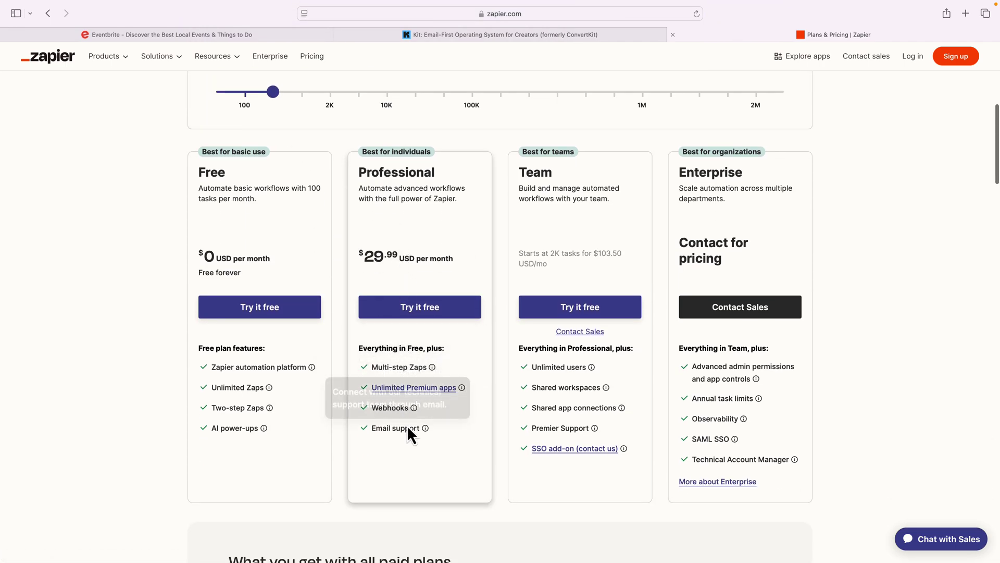
scroll(402, 417, up, 3)
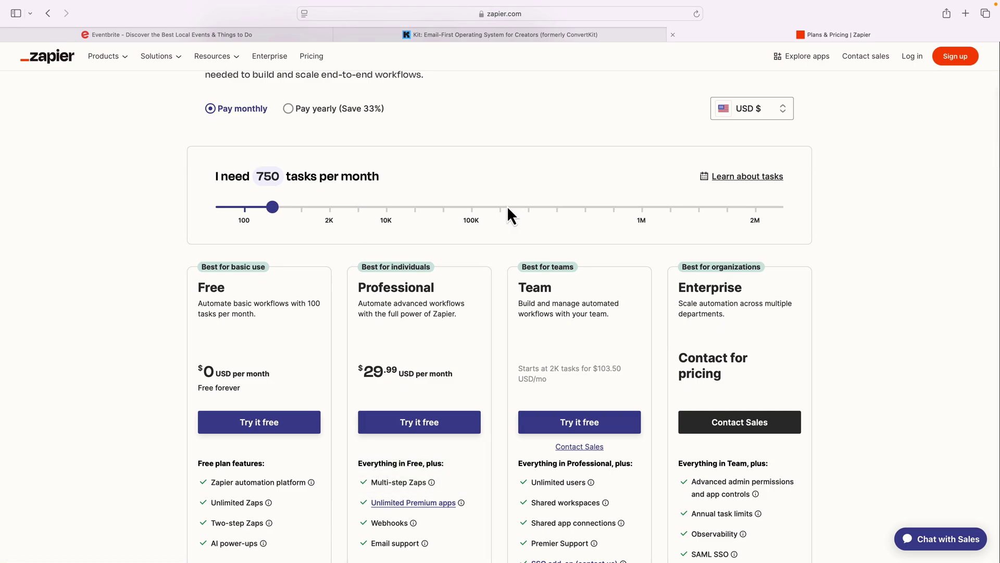
drag(264, 207, 439, 220)
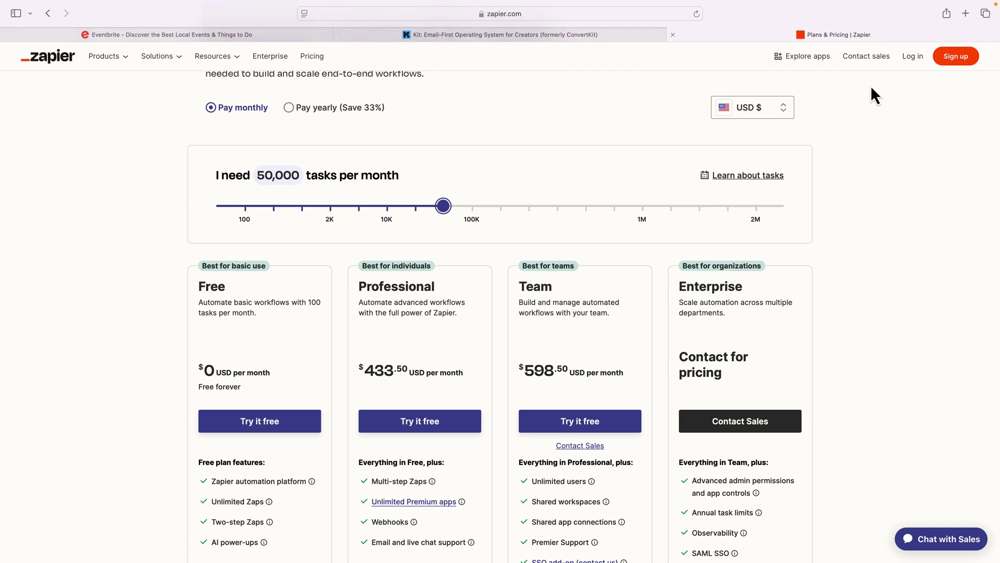
click(912, 56)
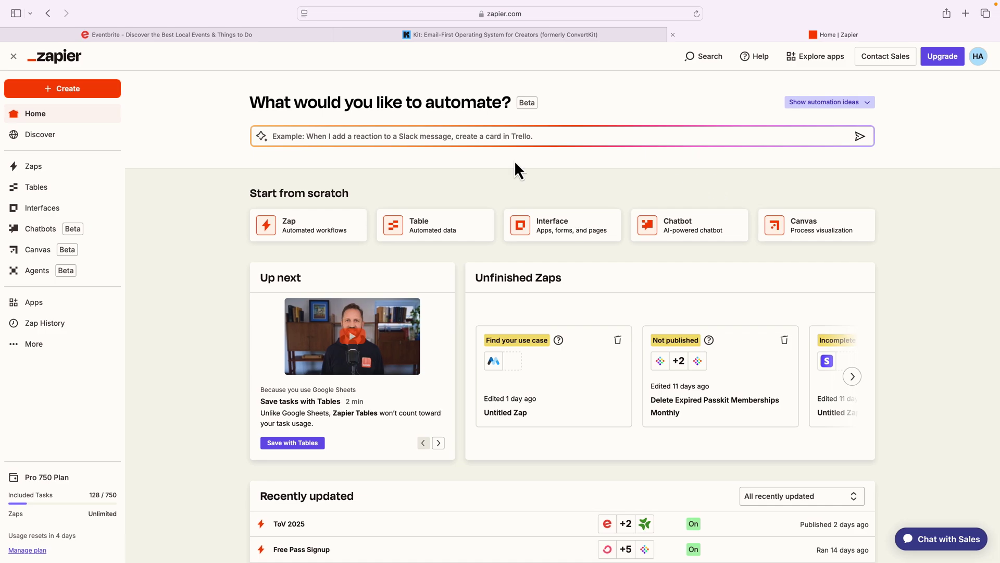
Create a new Zap from the sidebar's Create menu.
click(62, 93)
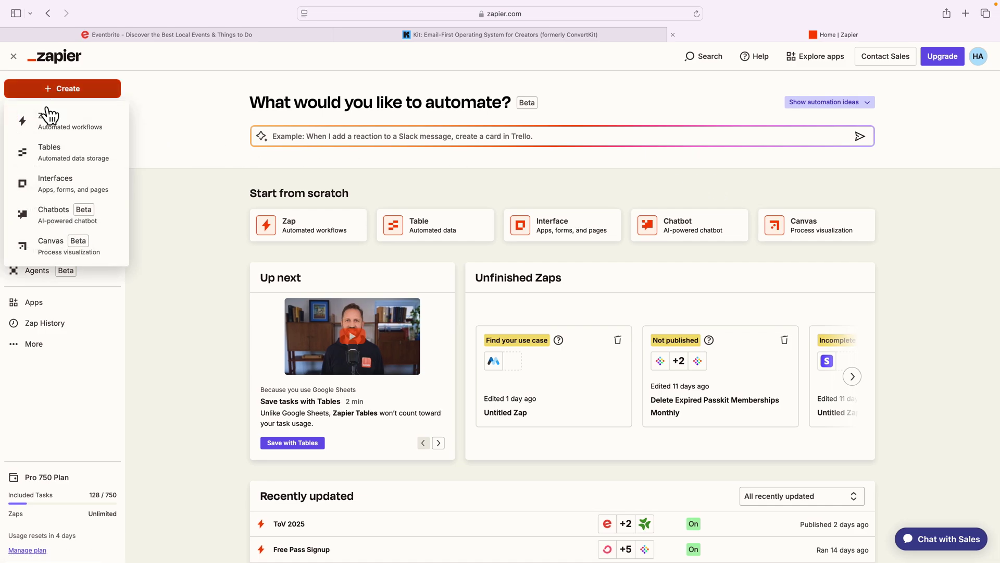
click(45, 128)
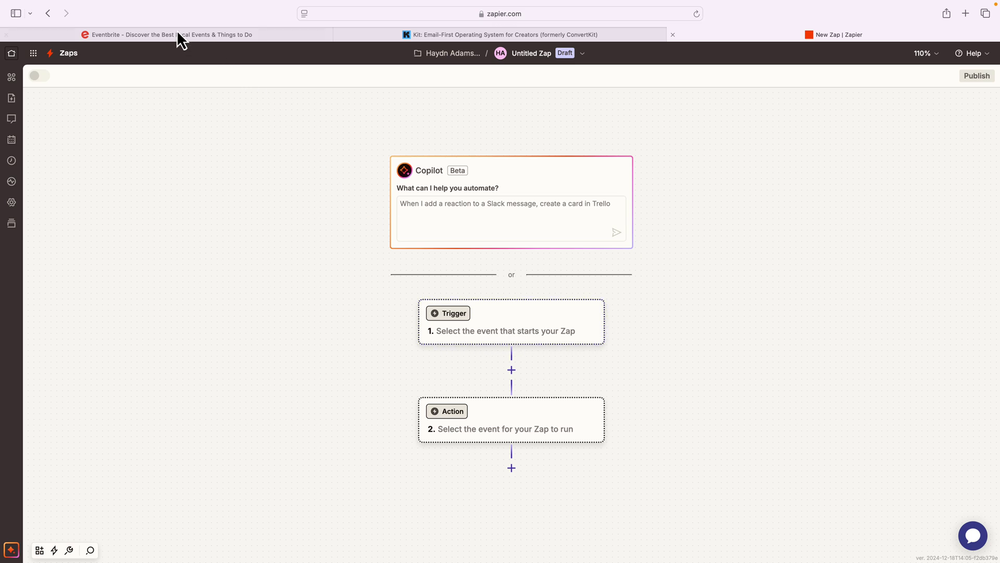
Make Eventbrite the trigger app with New Order as the trigger event.
click(498, 337)
text(eve)
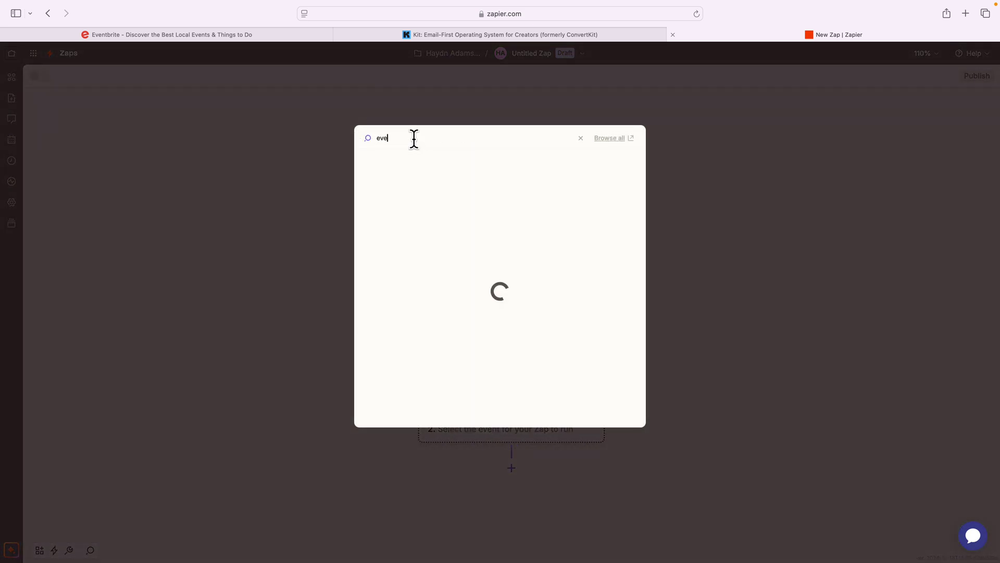
text(ntbrite)
click(389, 166)
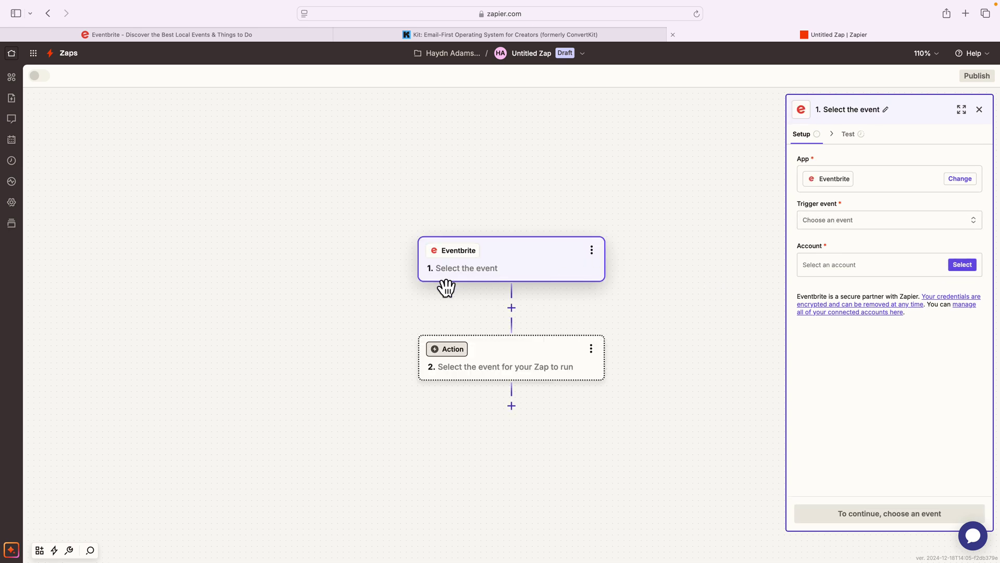
click(871, 227)
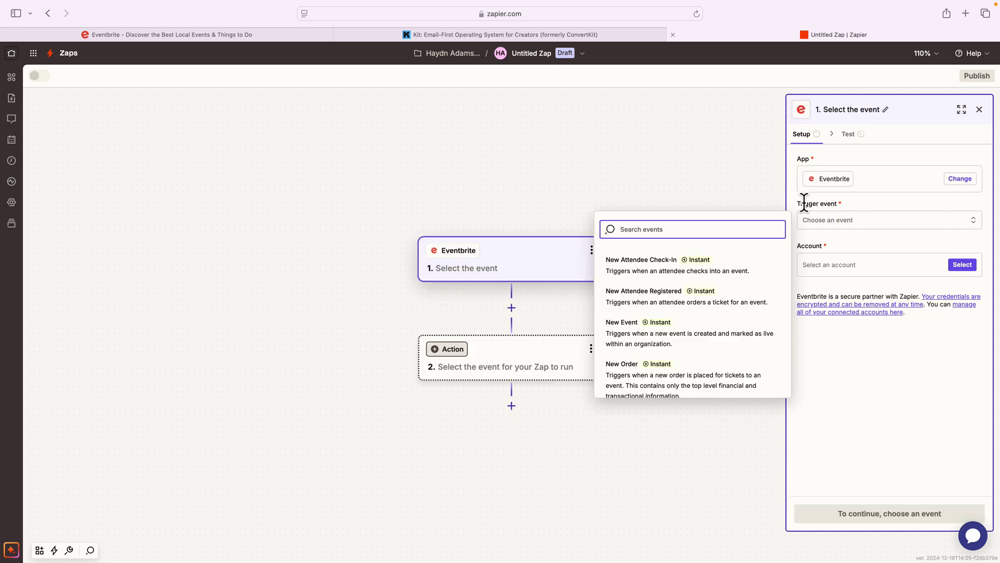
scroll(698, 348, down, 2)
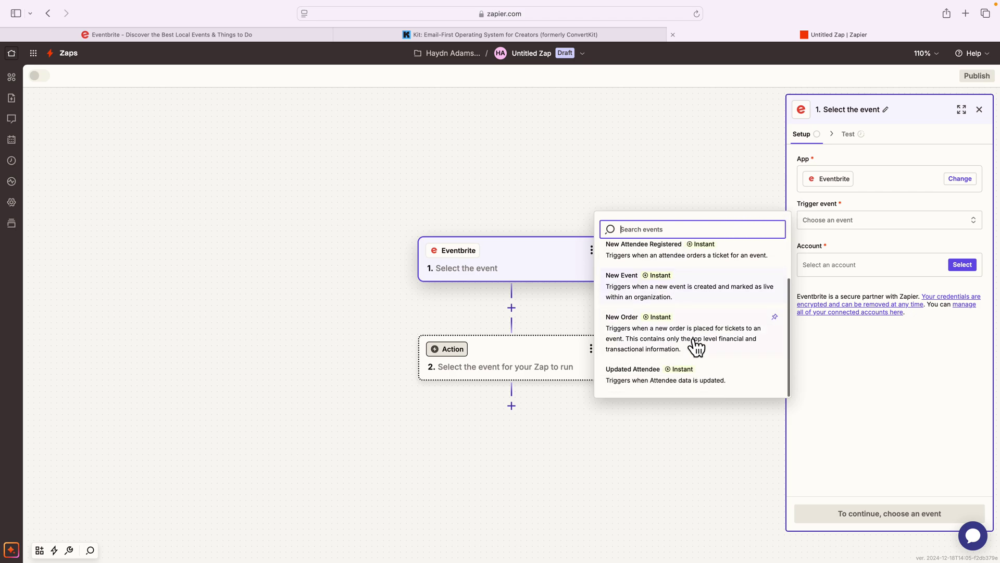
click(634, 335)
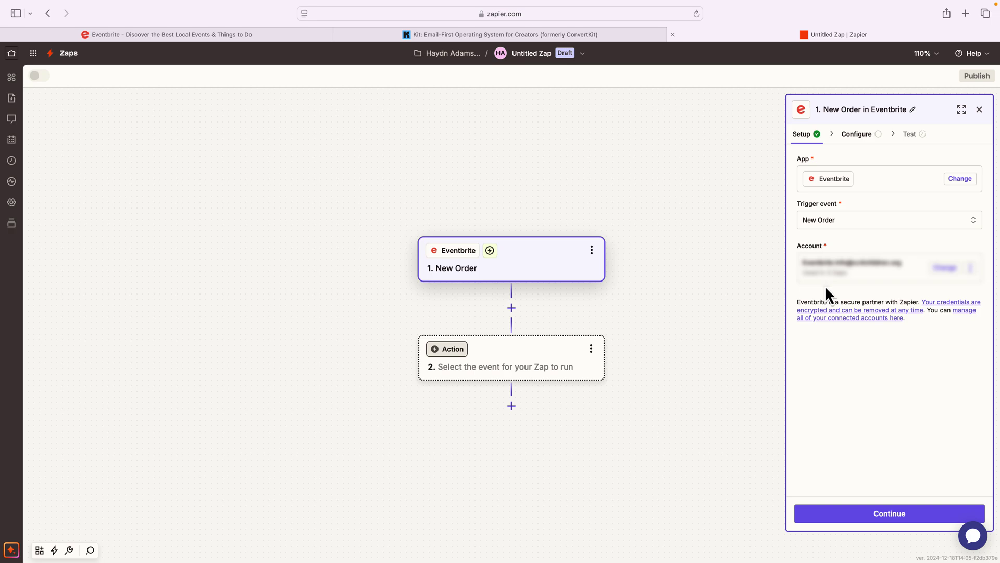
Choose the Eventbrite organization and event to watch, keeping Event Status Live, and proceed to testing.
click(885, 521)
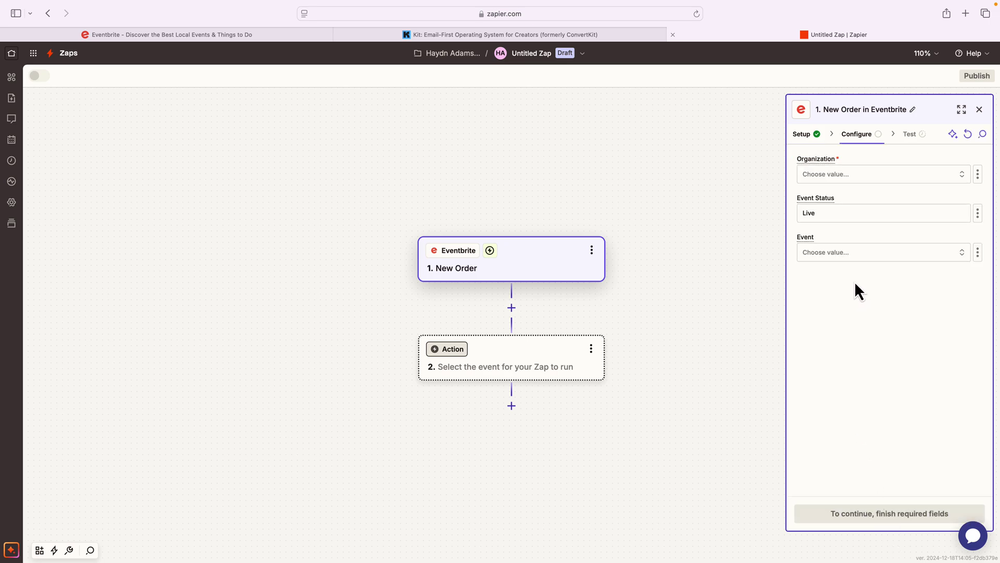
click(833, 177)
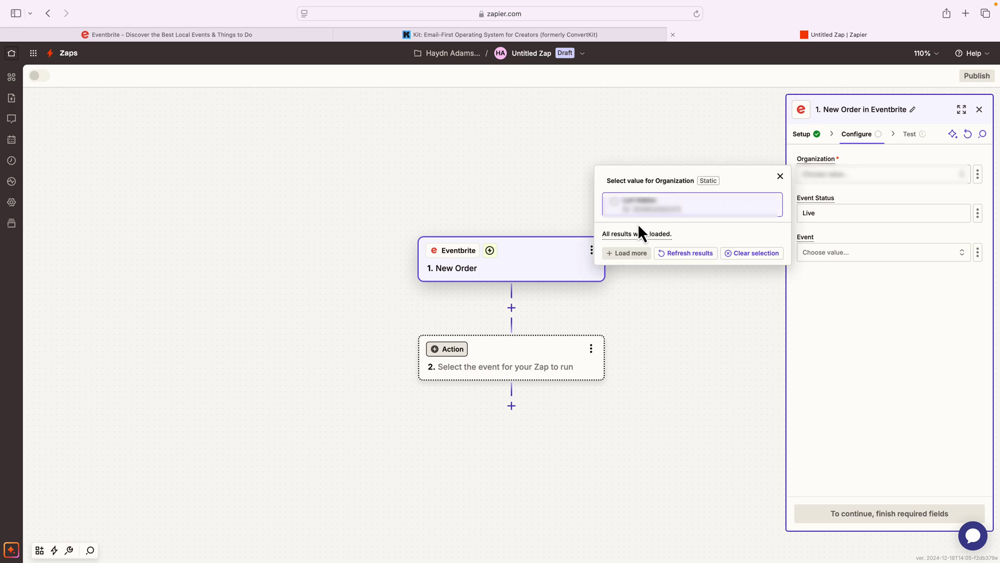
click(640, 216)
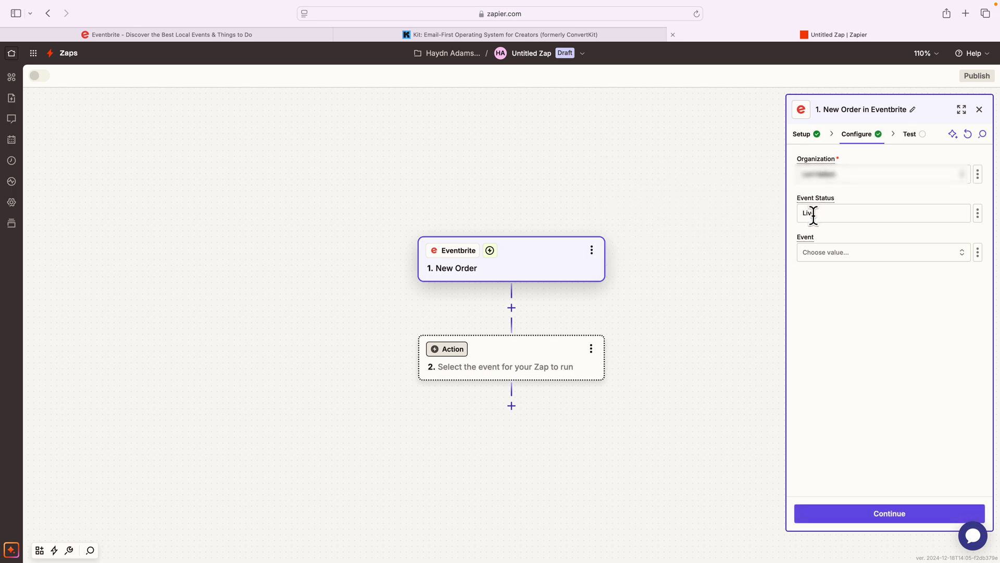
click(822, 256)
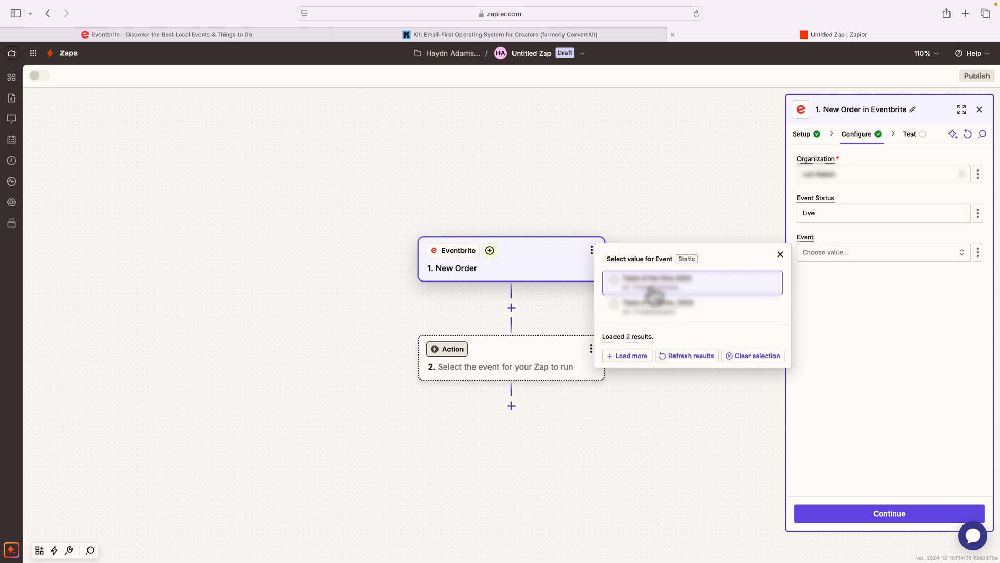
click(658, 286)
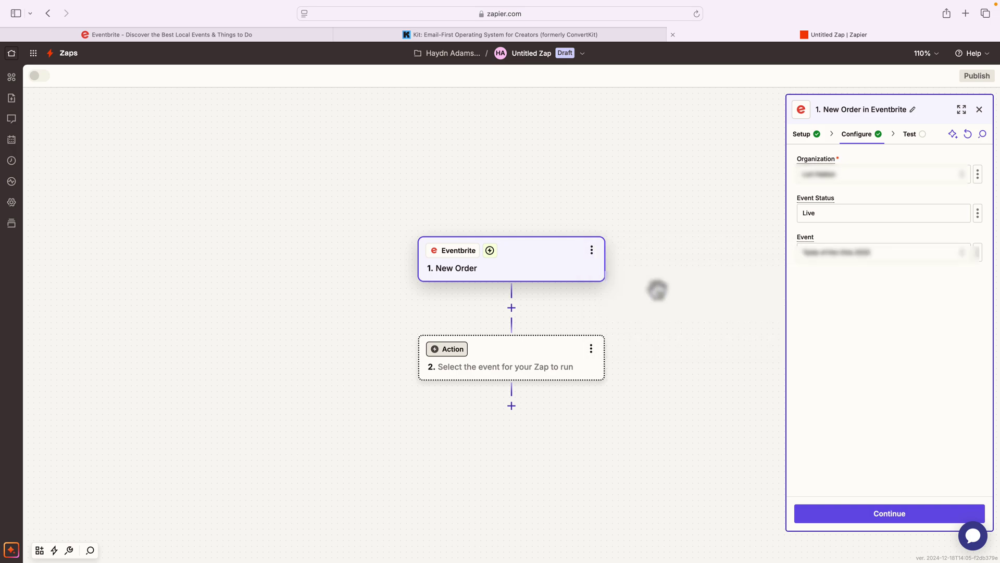
click(905, 516)
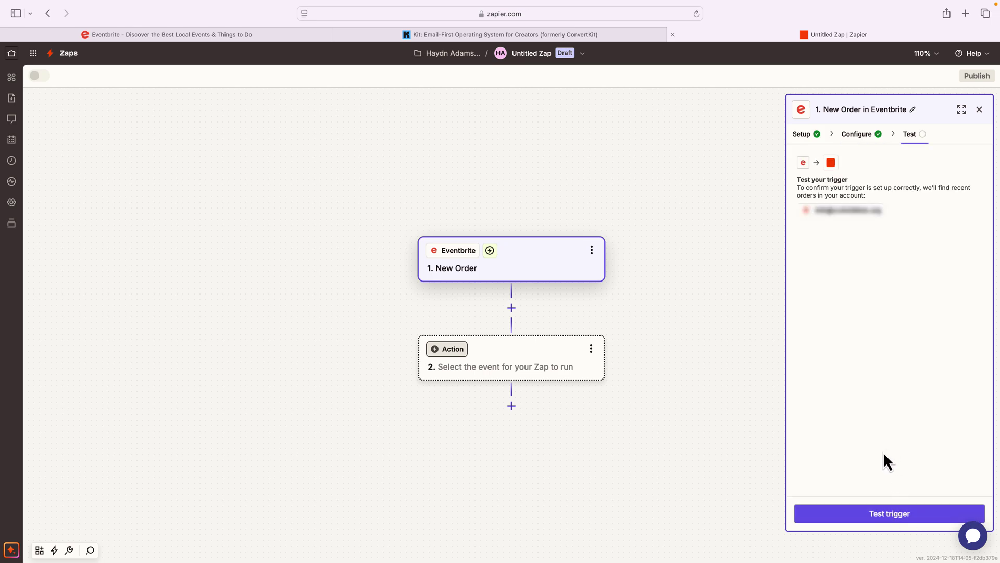
Test the trigger to load sample order Order A and review its fields.
click(887, 514)
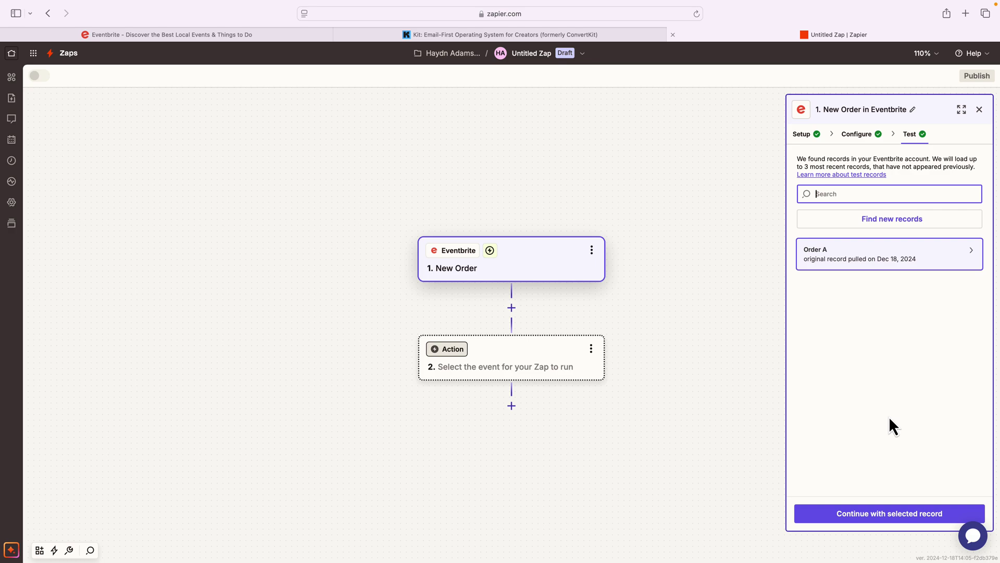
mouse_move(906, 259)
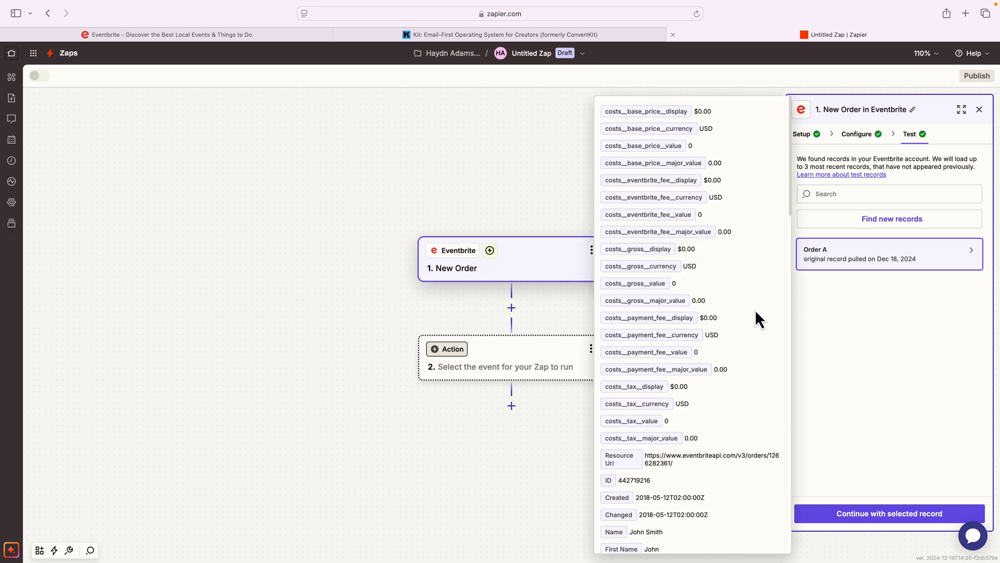
scroll(676, 328, down, 10)
scroll(676, 328, down, 8)
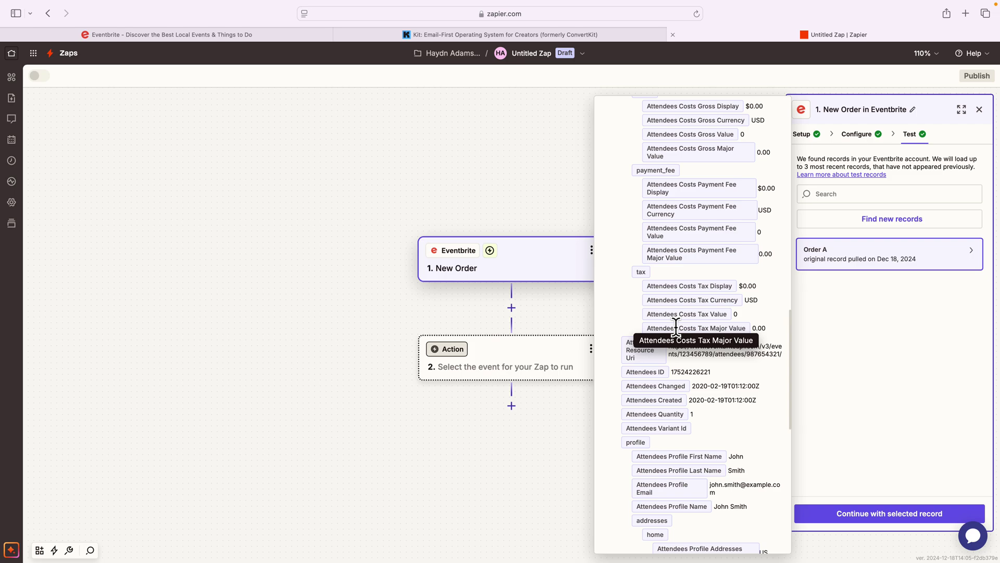
scroll(676, 327, down, 10)
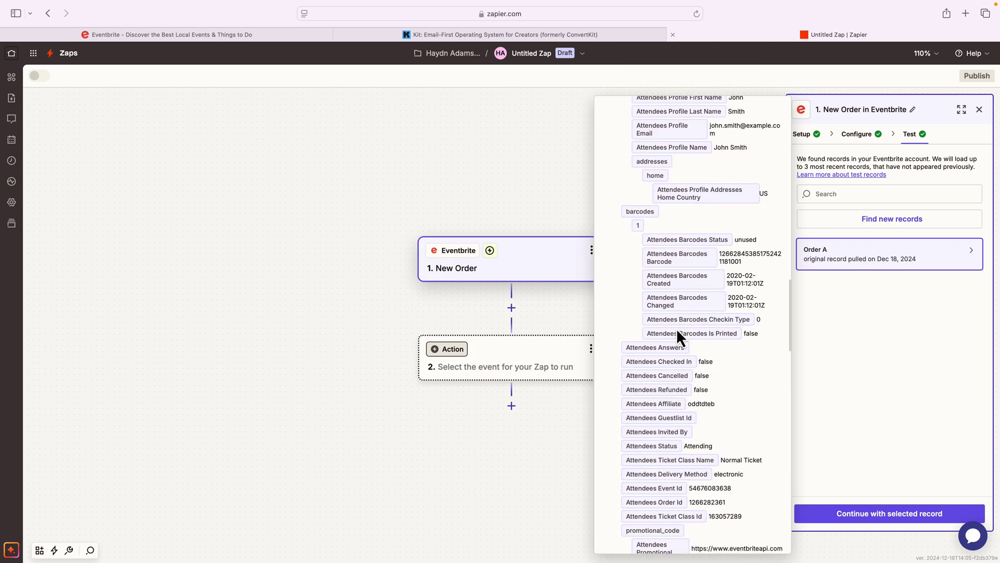
scroll(676, 329, down, 10)
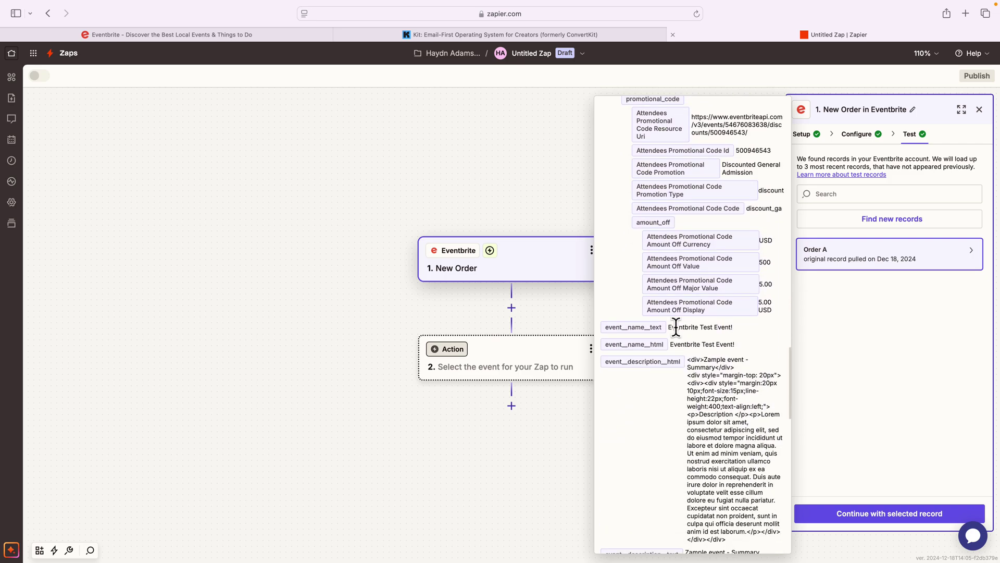
Search Order A's fields for 'name' to find the name fields.
click(839, 194)
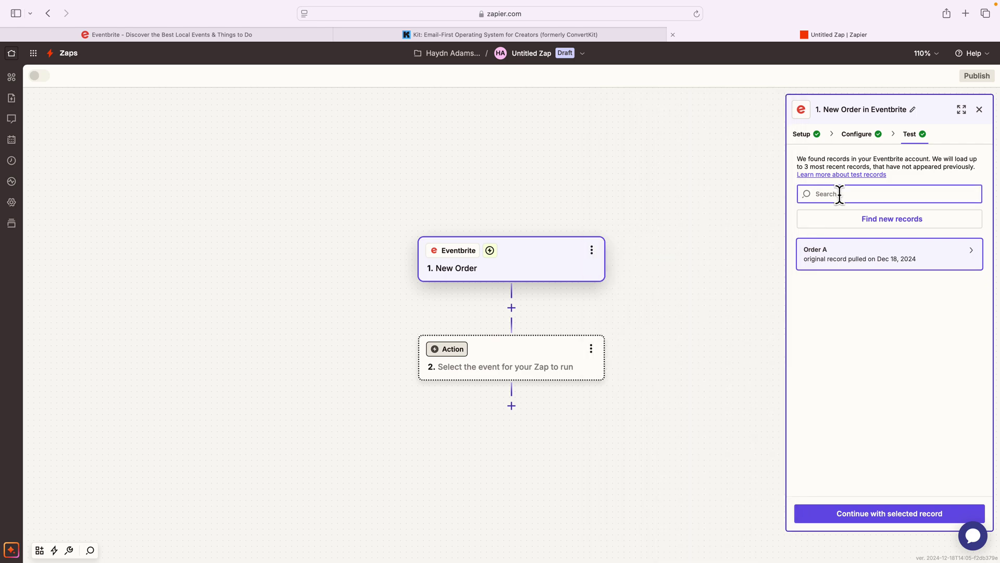
text(name)
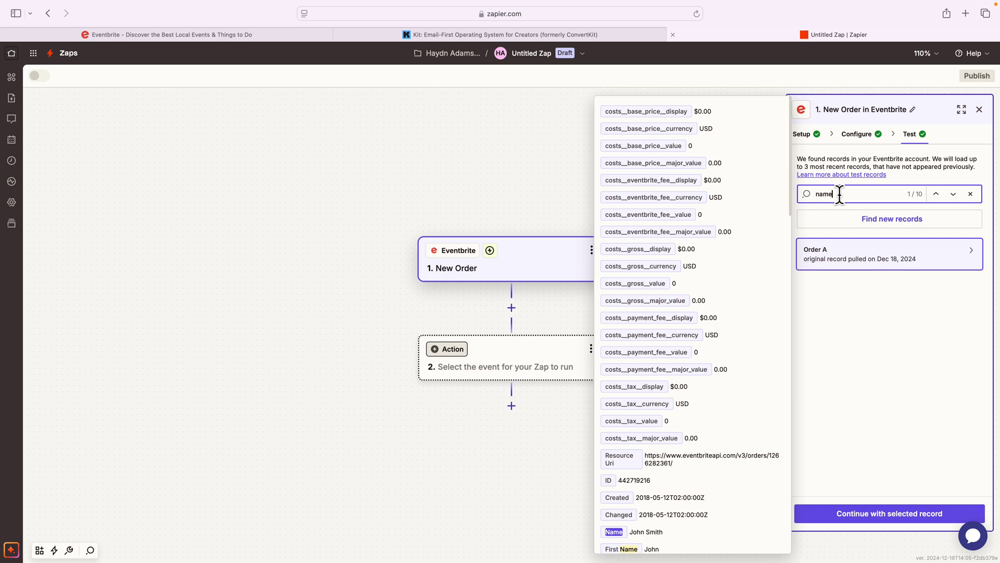
scroll(708, 271, down, 5)
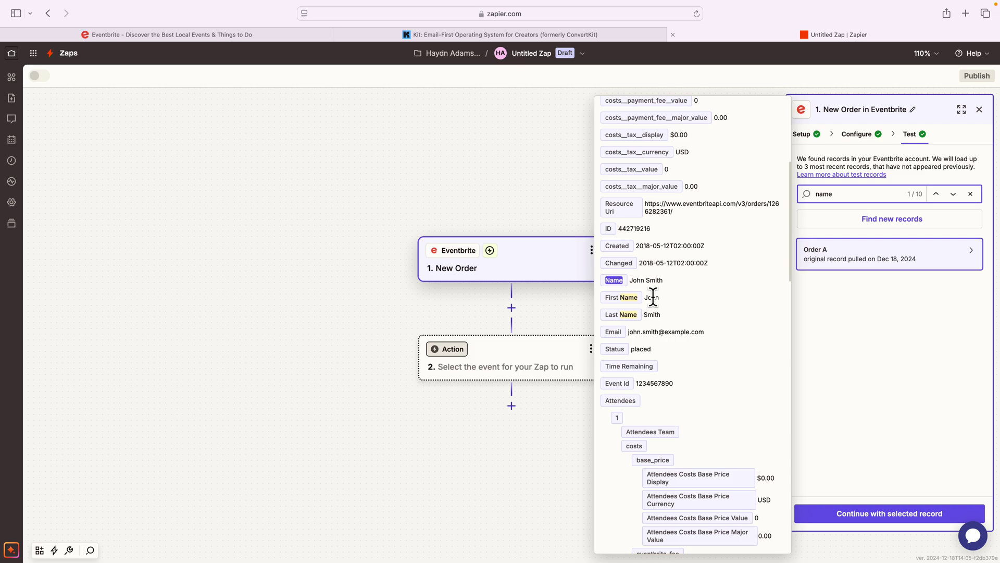
Search the action app picker for 'convertkit' and select ConvertKit.
click(522, 369)
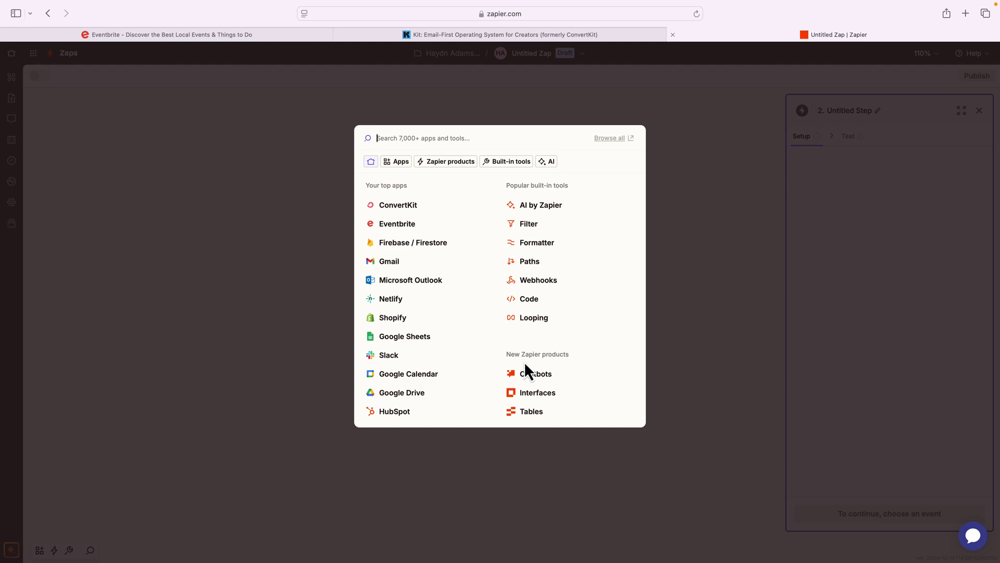
click(510, 35)
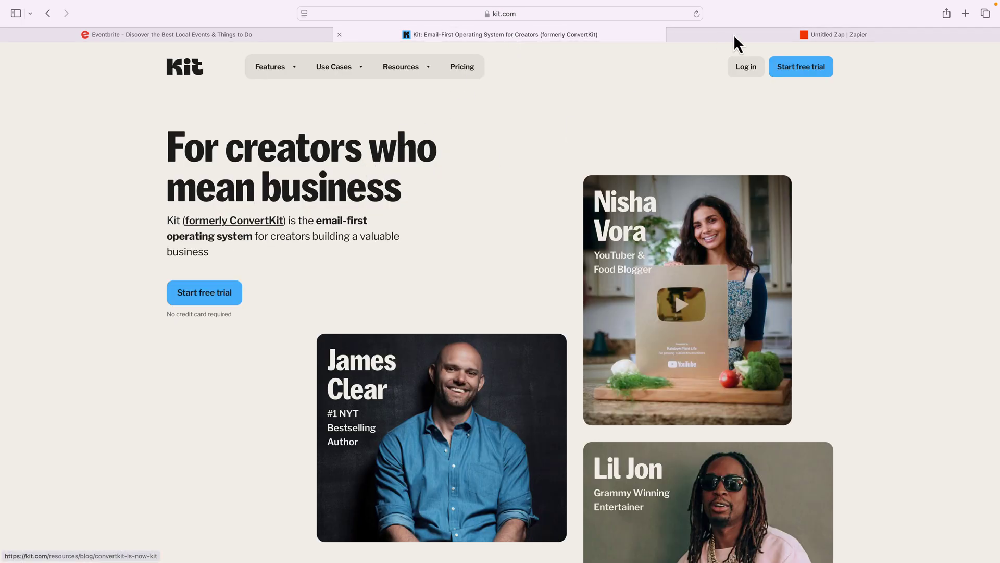
click(749, 35)
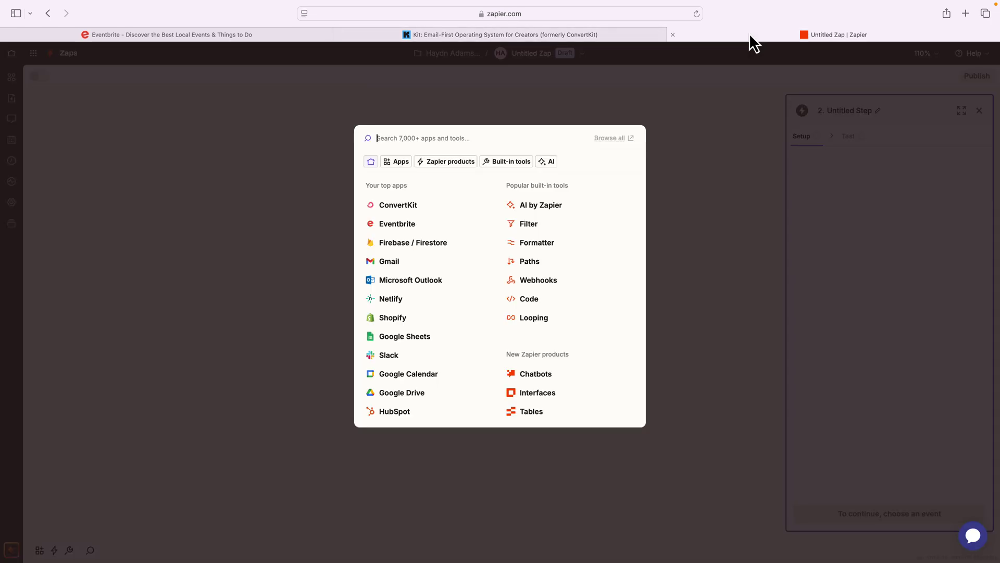
text(convertkit)
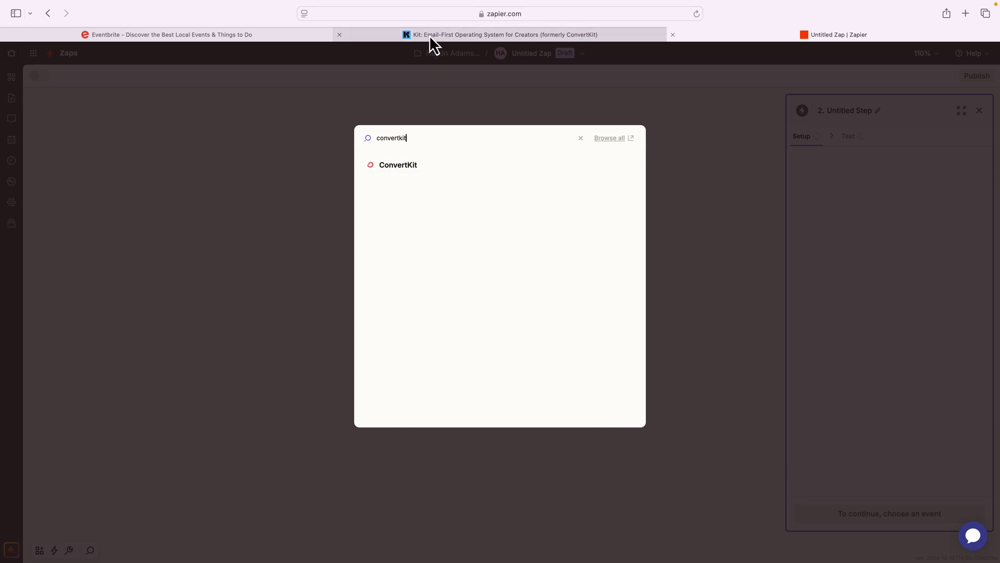
mouse_move(431, 37)
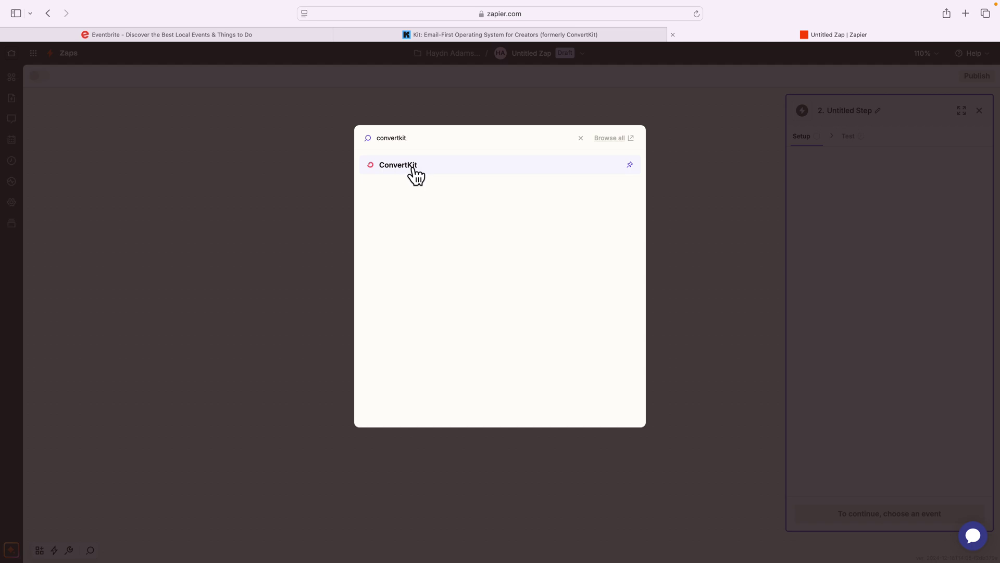
click(398, 166)
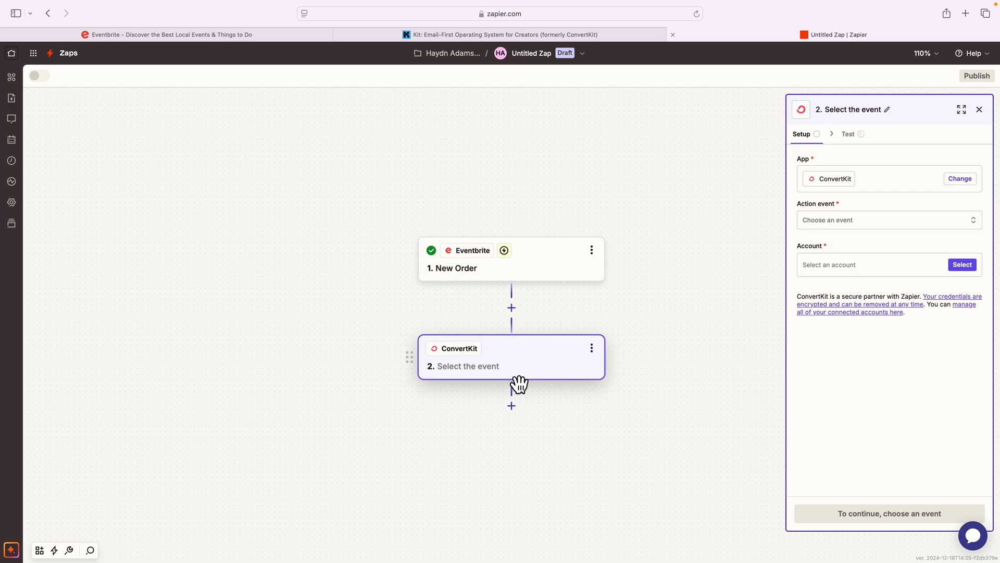
Choose Add Tag to Subscriber as the ConvertKit action event and connect a ConvertKit account.
click(848, 229)
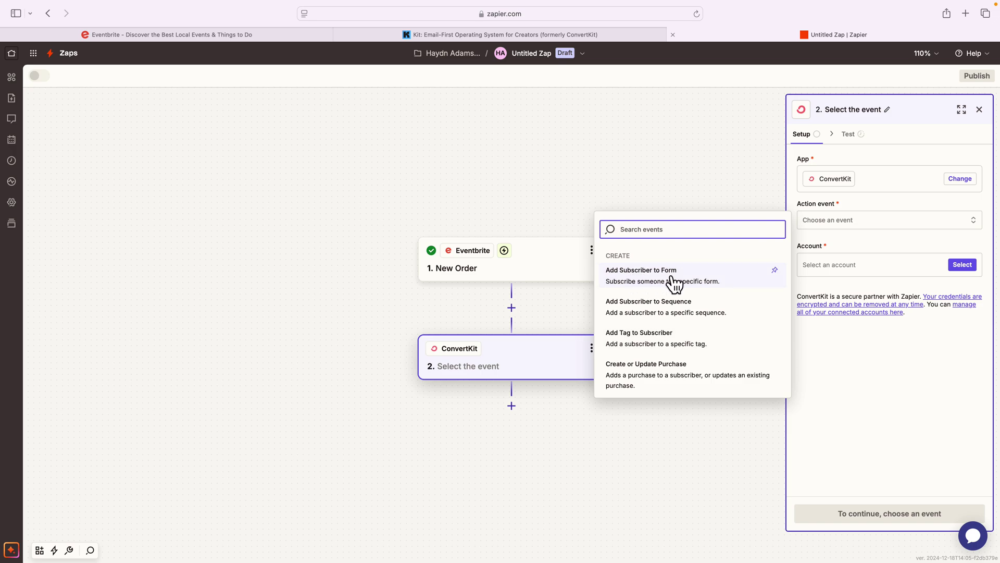
click(653, 345)
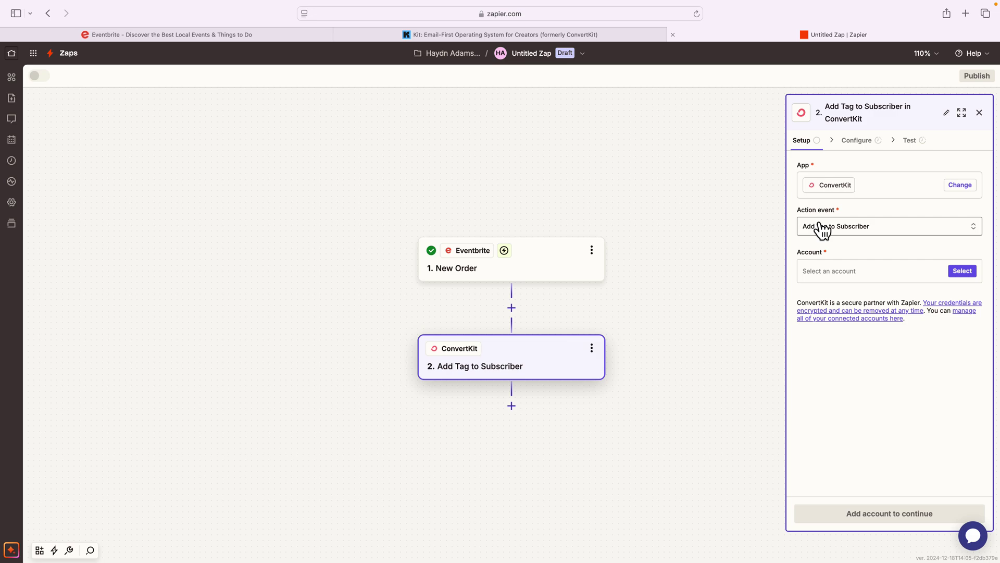
click(962, 272)
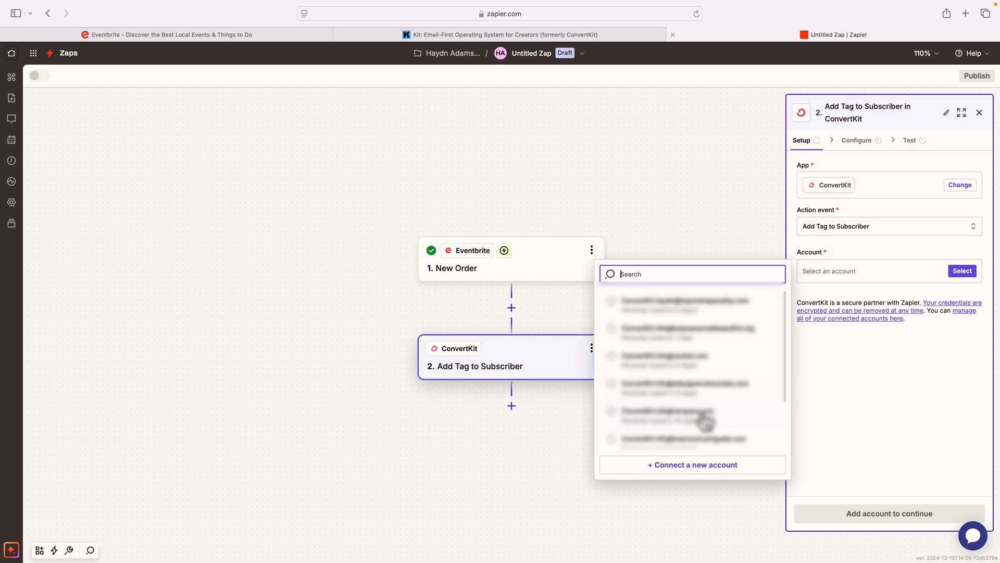
click(677, 310)
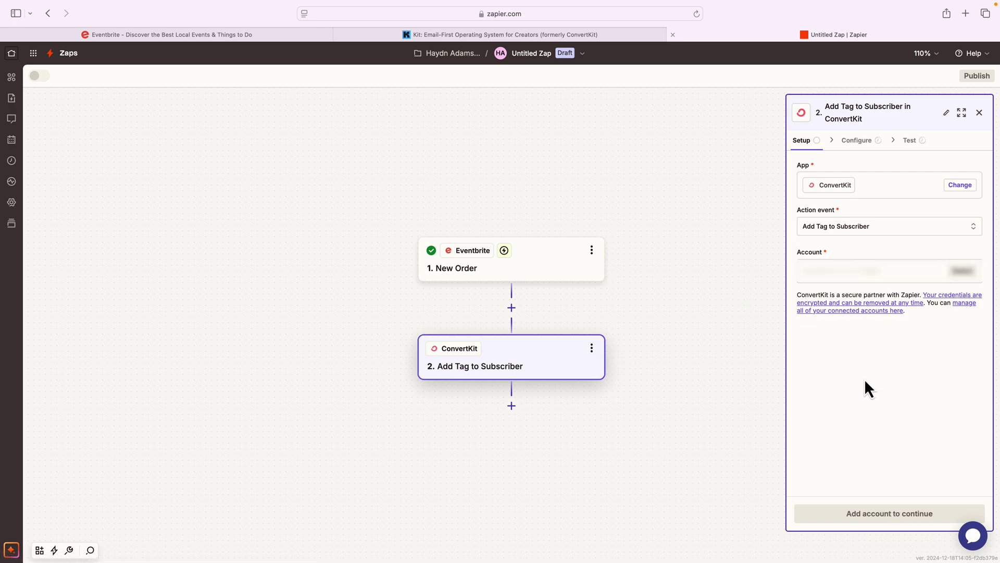
click(884, 513)
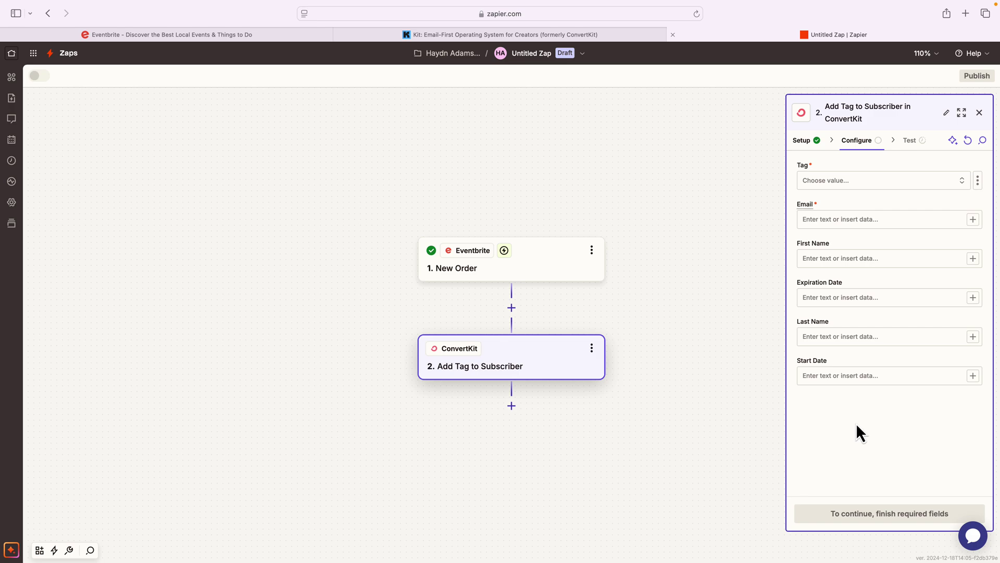
Set the Tag to Industry and map the Eventbrite order's email into Email.
click(861, 182)
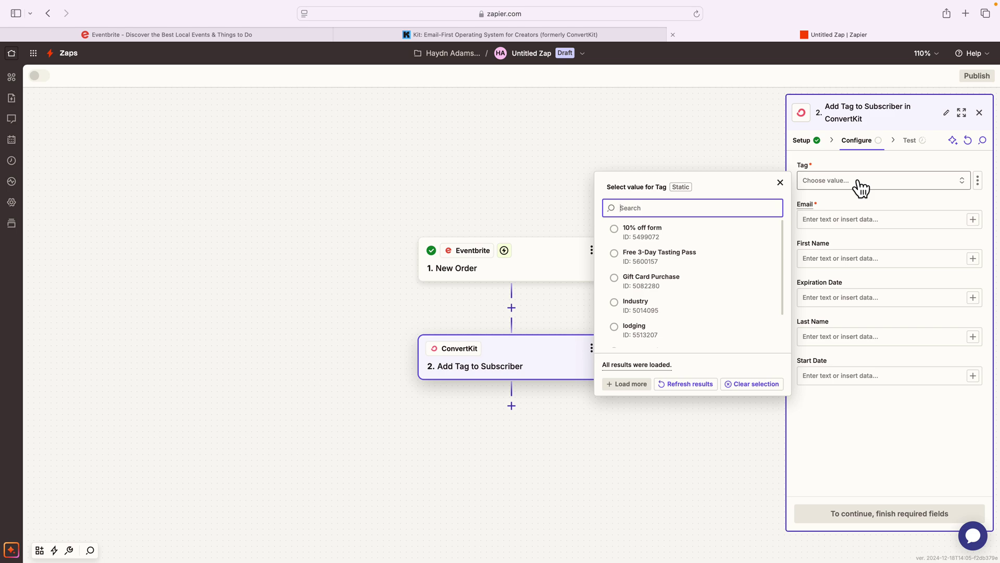
click(635, 312)
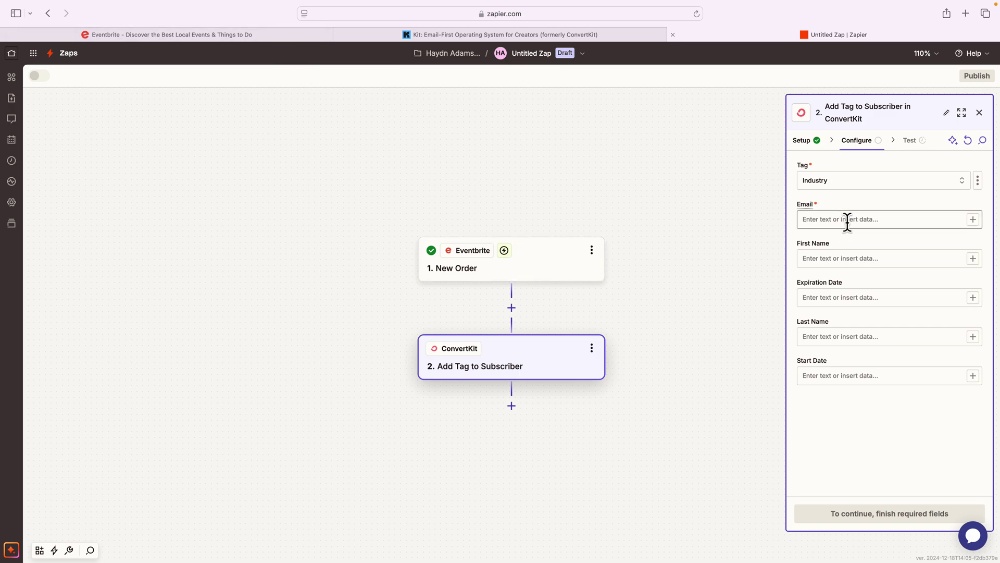
click(973, 219)
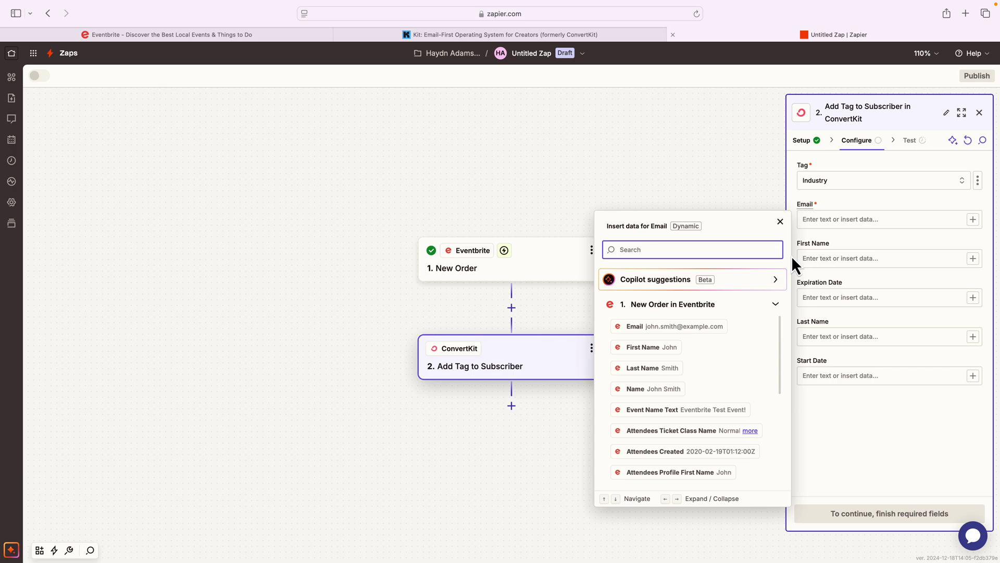
click(666, 328)
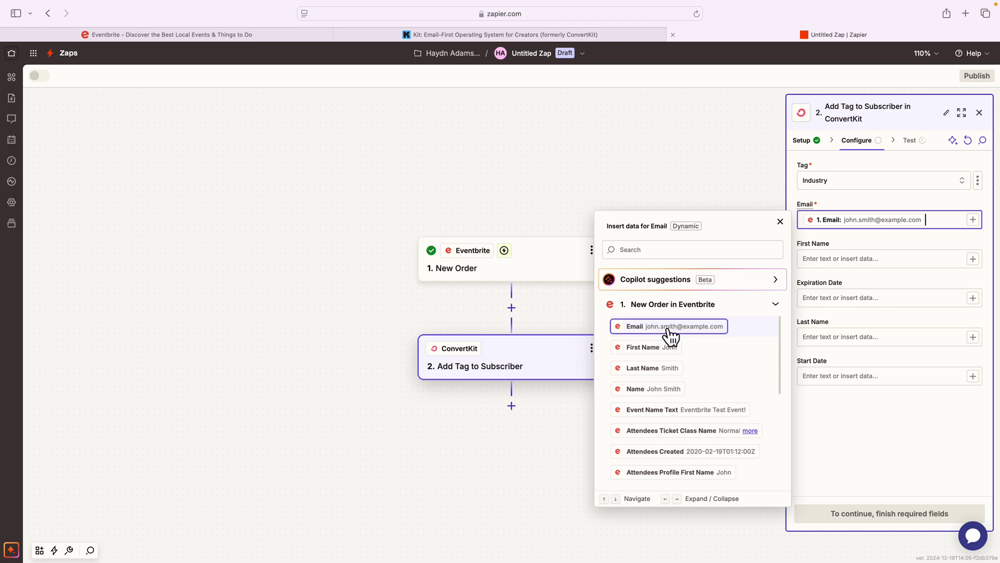
Map the Eventbrite order's first and last names into First Name and Last Name.
click(972, 260)
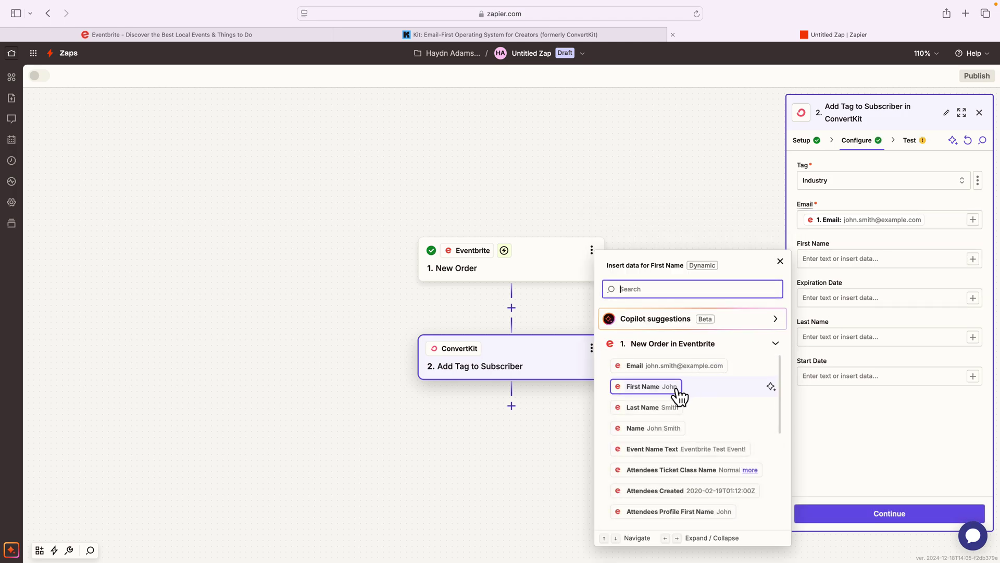
click(677, 391)
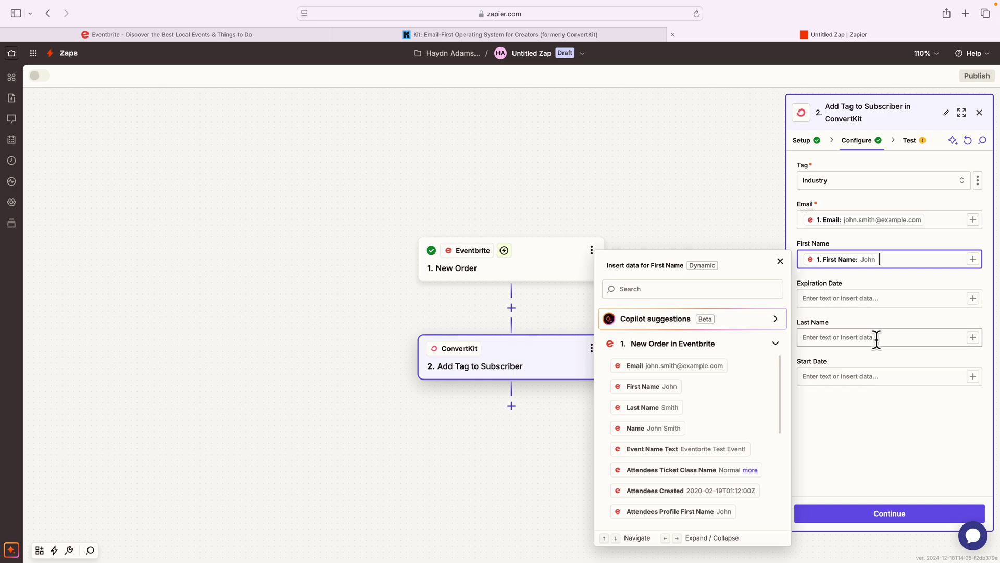
click(972, 337)
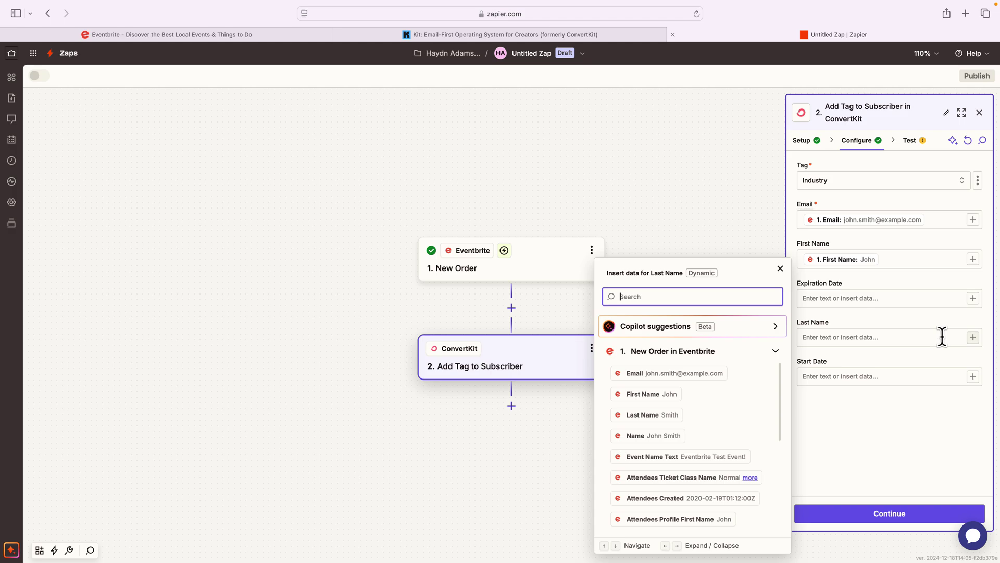
click(668, 416)
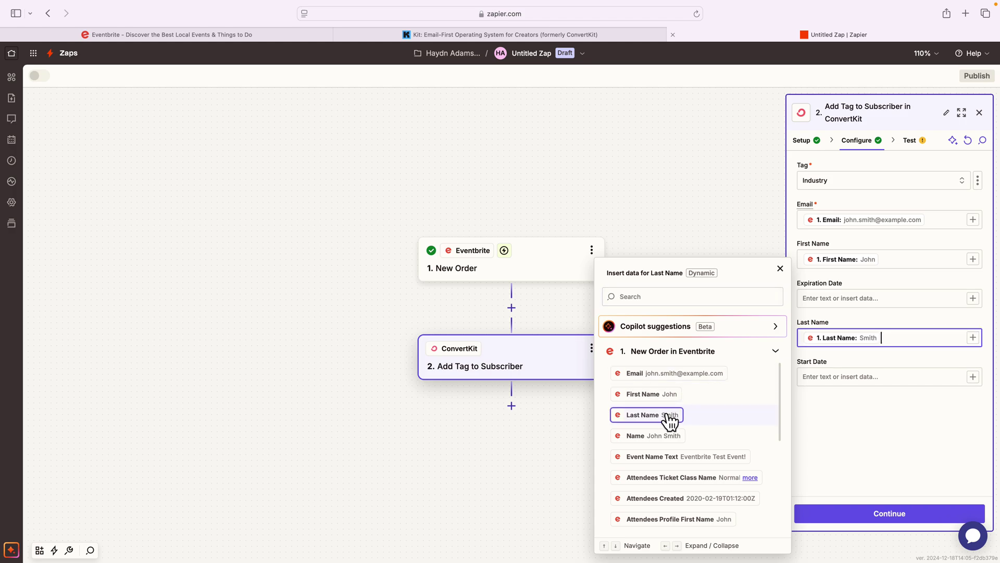
click(856, 398)
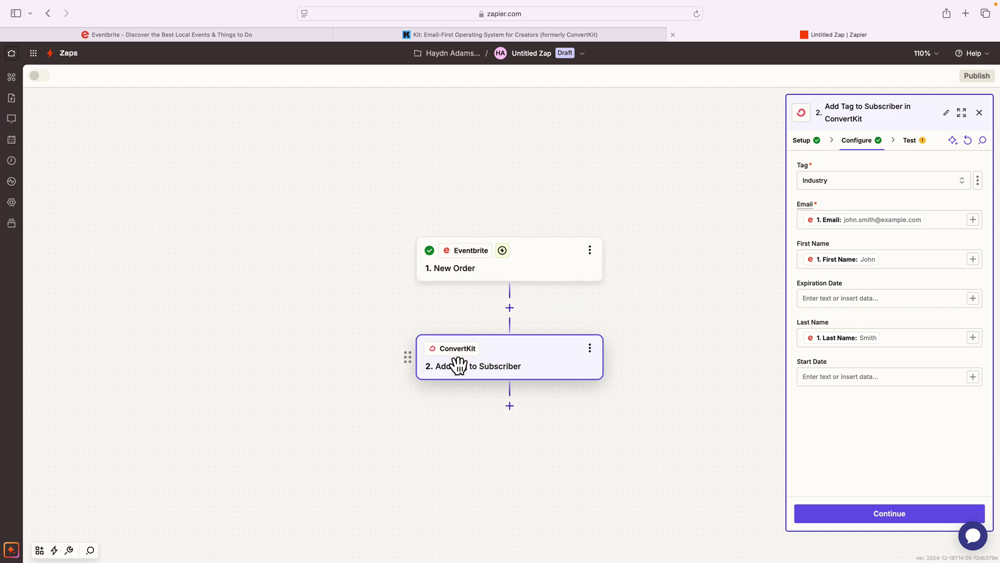
Test the ConvertKit step and confirm the sample subscriber shows as confirmed in Kit.
click(908, 520)
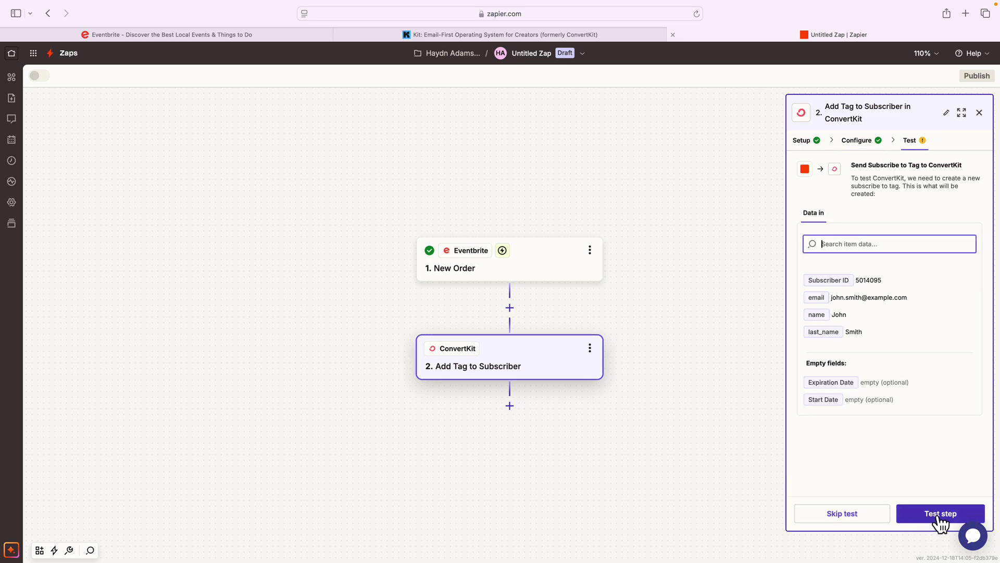
click(936, 515)
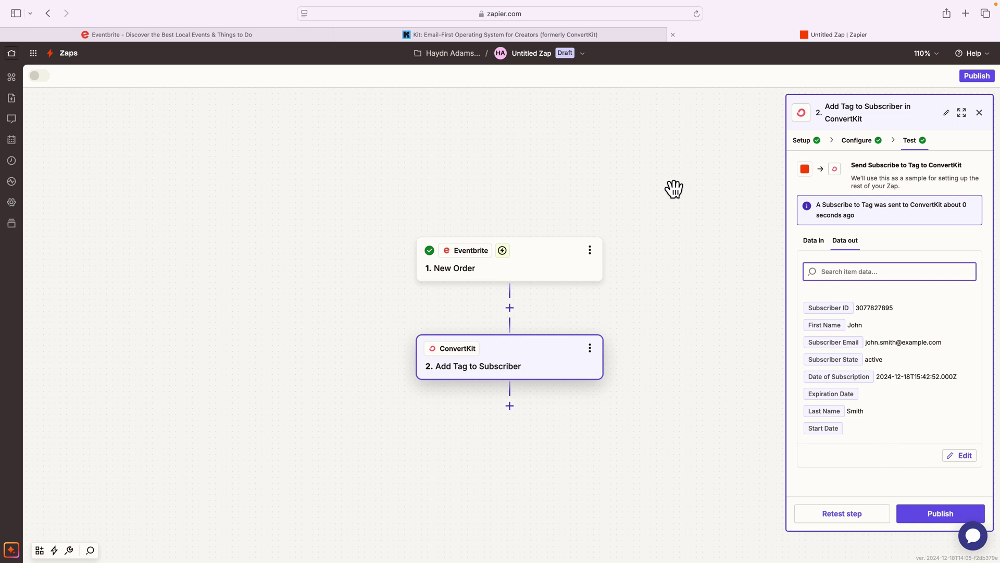
click(573, 34)
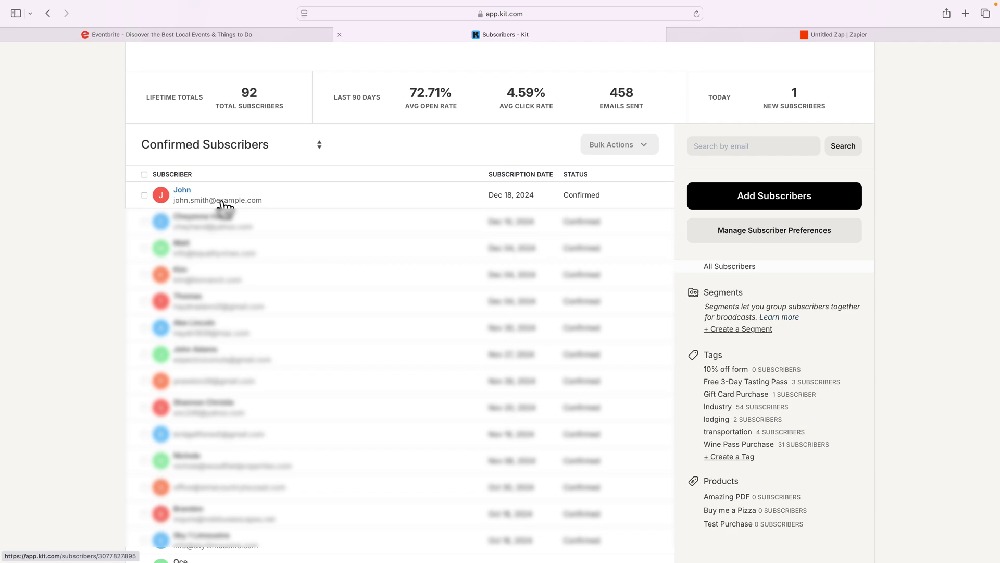
click(219, 37)
Publish the Zap as v1 and rename it 'Demo Eventbrite to Kit email'.
click(740, 36)
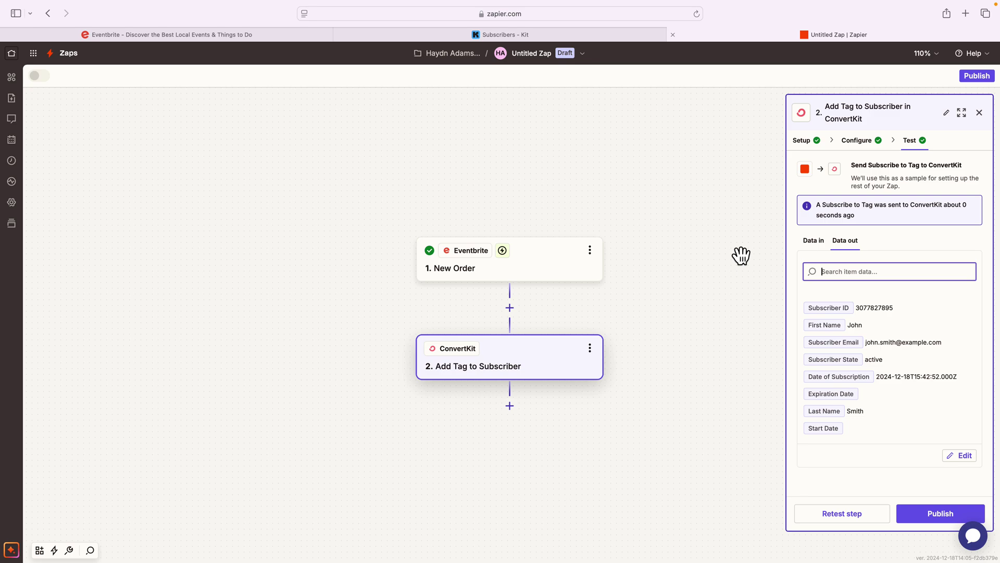
click(936, 525)
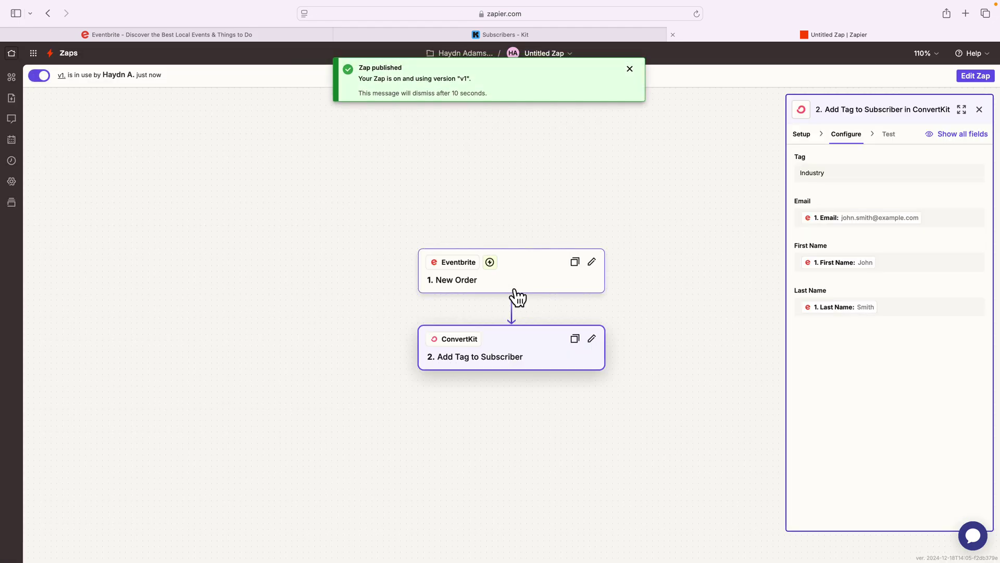
click(542, 54)
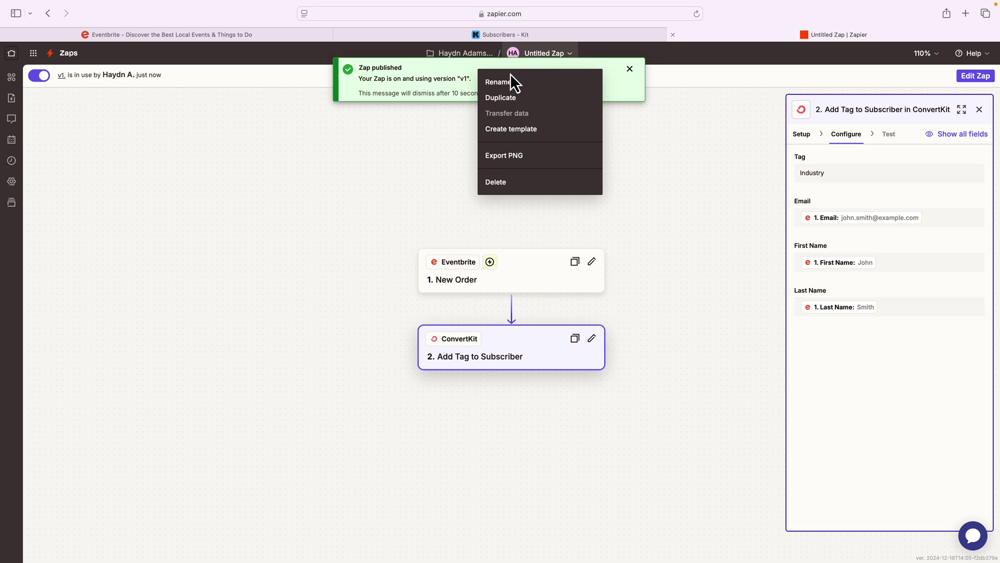
click(499, 83)
text(Demo)
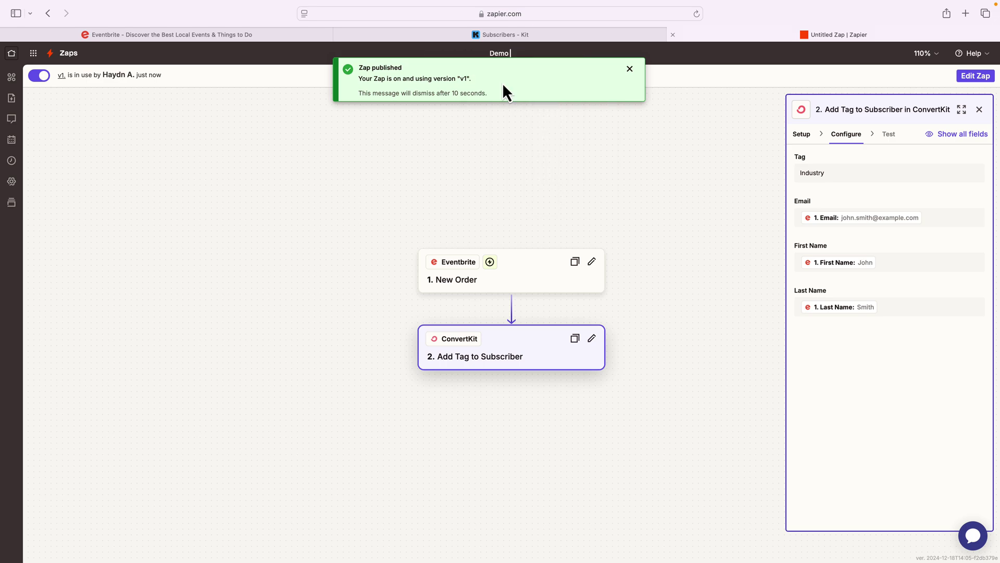
text( Eventbri)
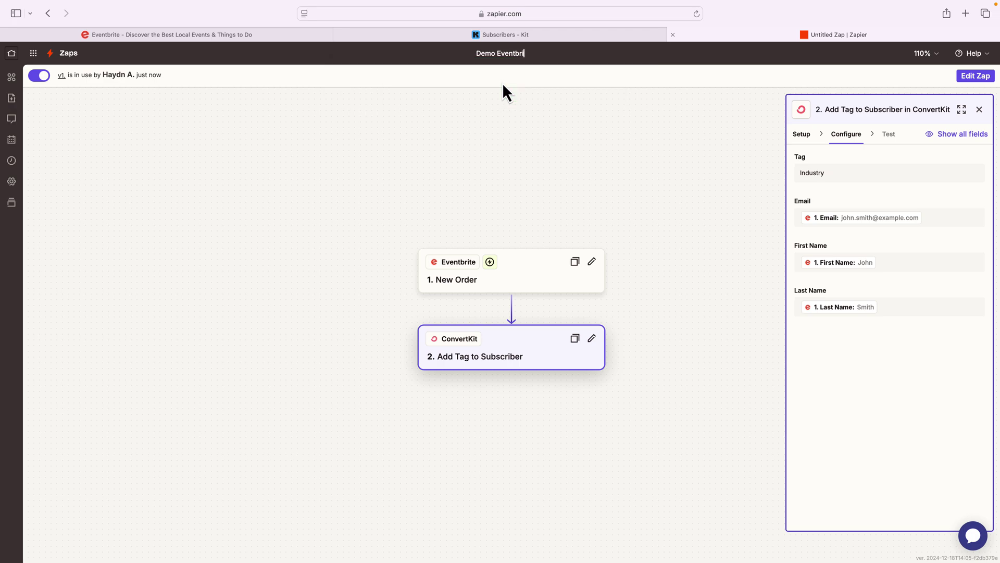
text(te to Kit email)
key(Return)
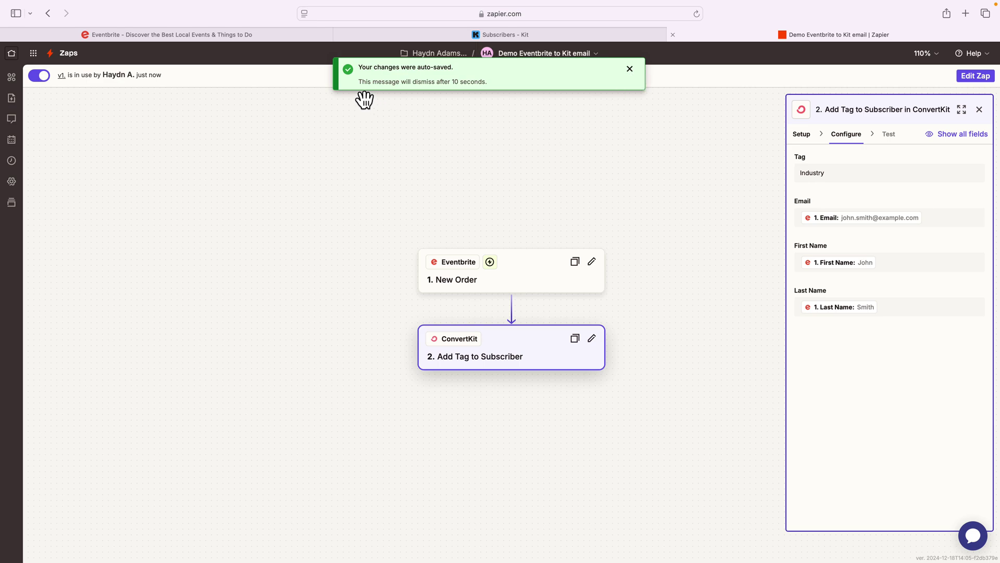
click(287, 33)
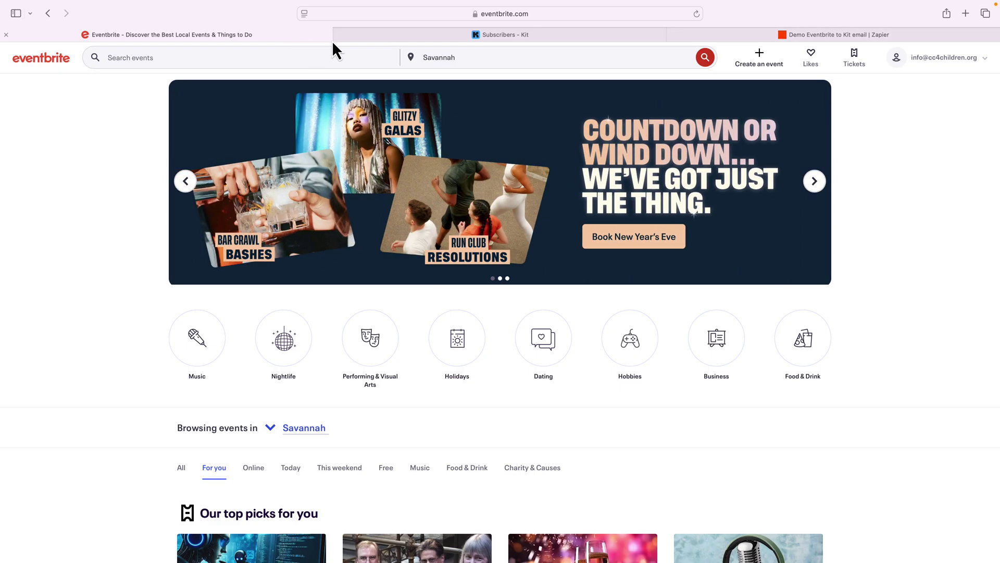
click(790, 34)
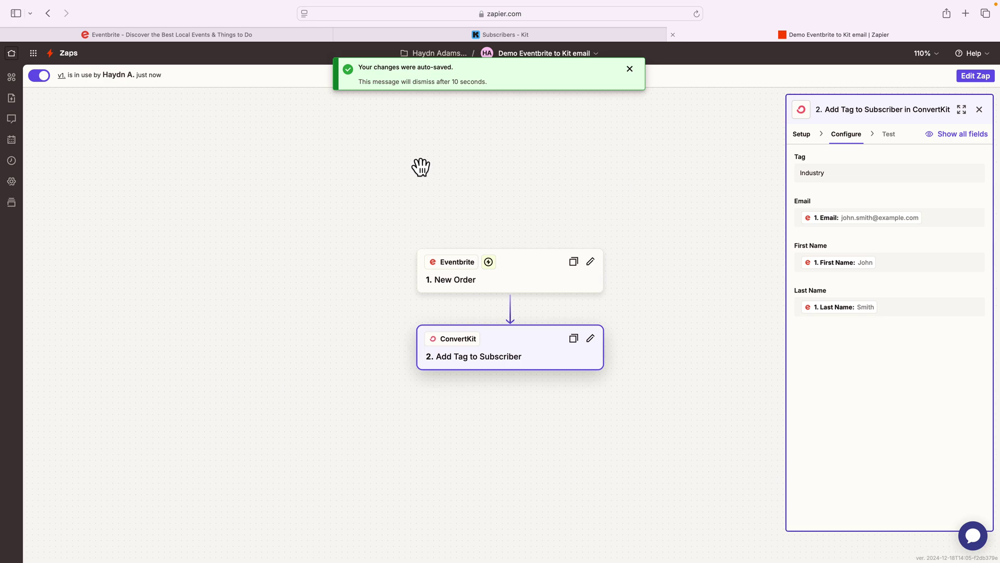
Go to the Zapier home dashboard and highlight the Pro 750 Plan and 128 / 750 task usage.
click(12, 55)
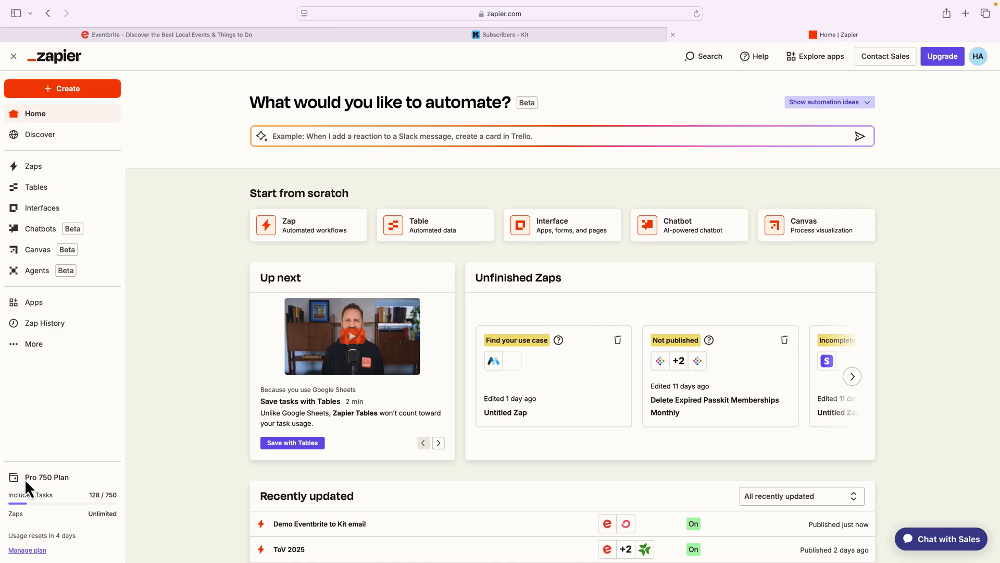
drag(24, 480, 79, 478)
click(78, 478)
drag(89, 496, 99, 495)
mouse_move(99, 495)
mouse_down()
mouse_move(118, 494)
mouse_move(87, 495)
mouse_up()
Edit the published Zap and add Google Sheets as a third step after ConvertKit.
click(35, 166)
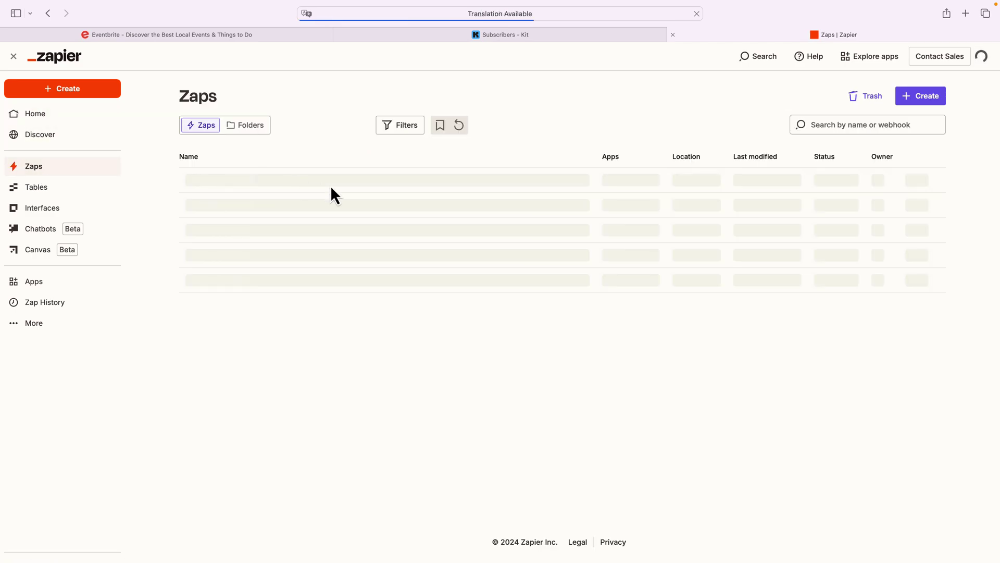
click(264, 182)
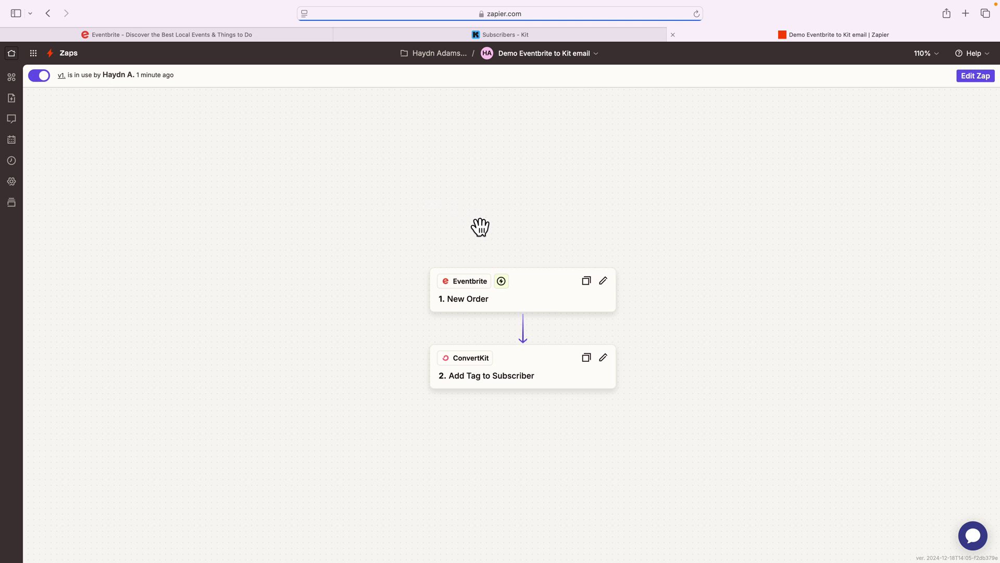
click(985, 78)
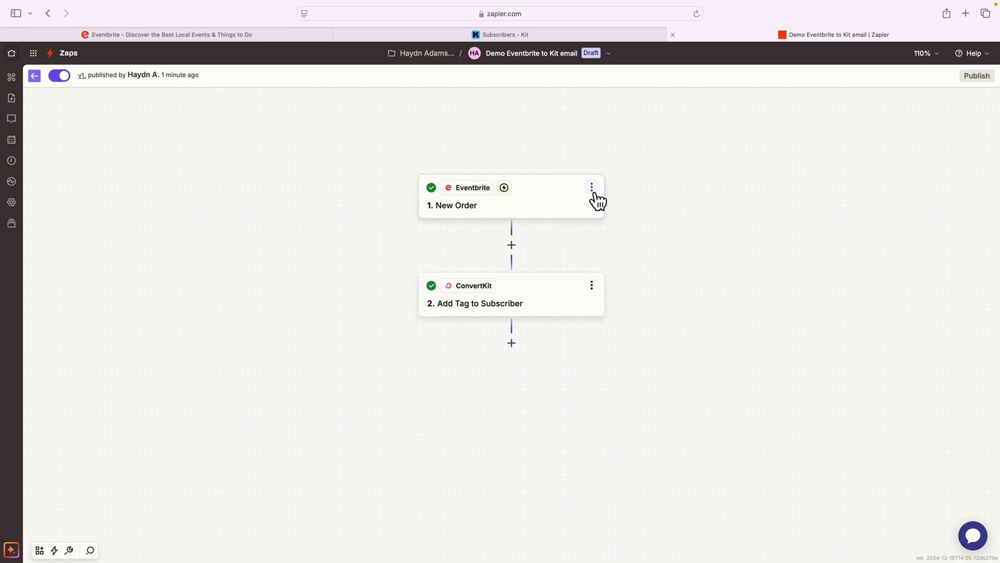
click(512, 343)
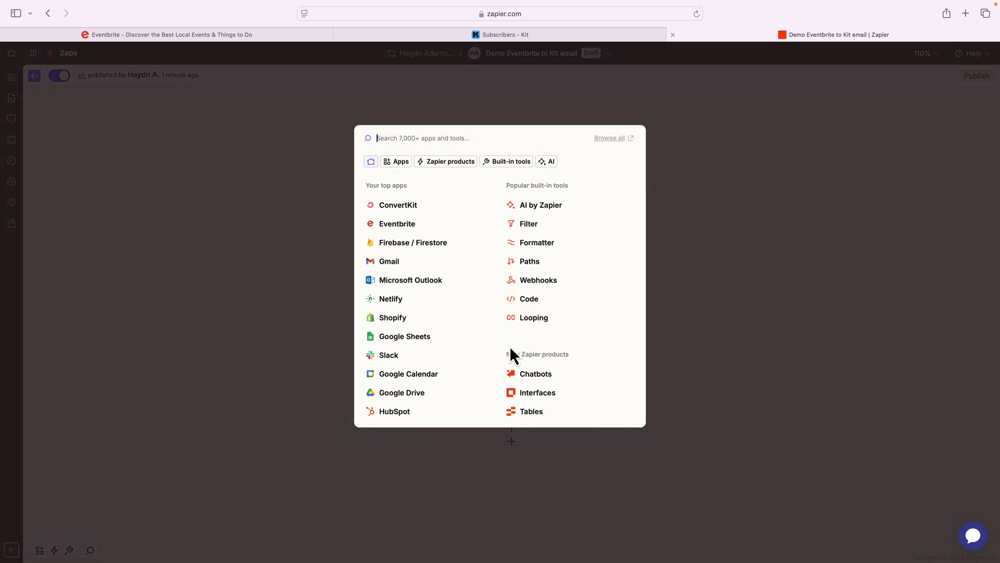
text(google sheet)
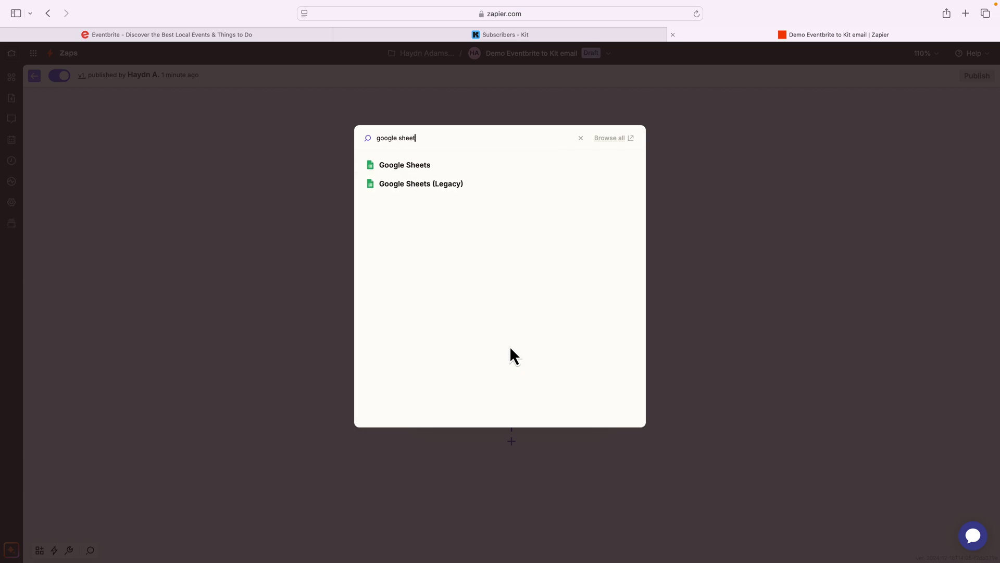
click(410, 168)
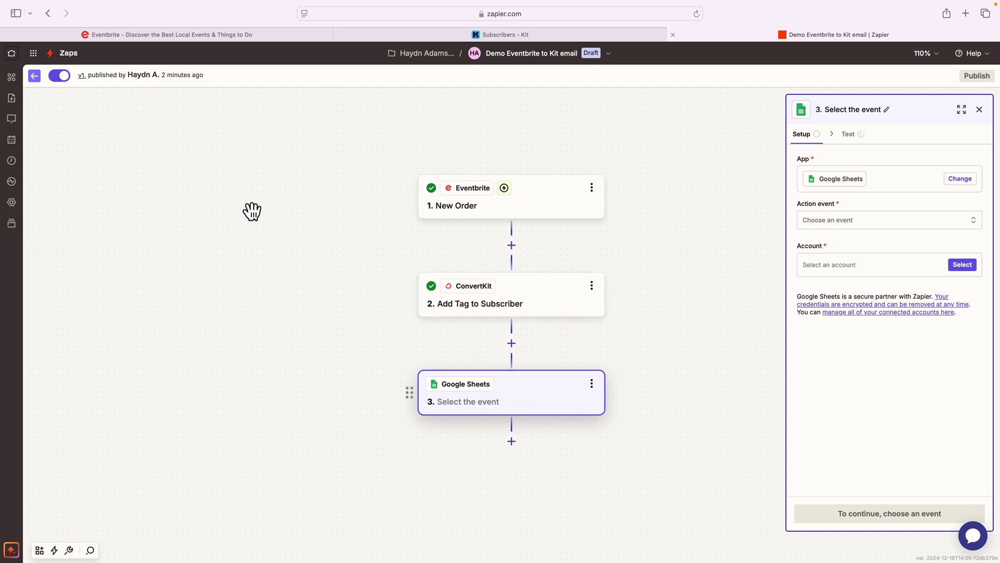
Return home and reopen 'Demo Eventbrite to Kit email' from the Zaps list.
click(12, 54)
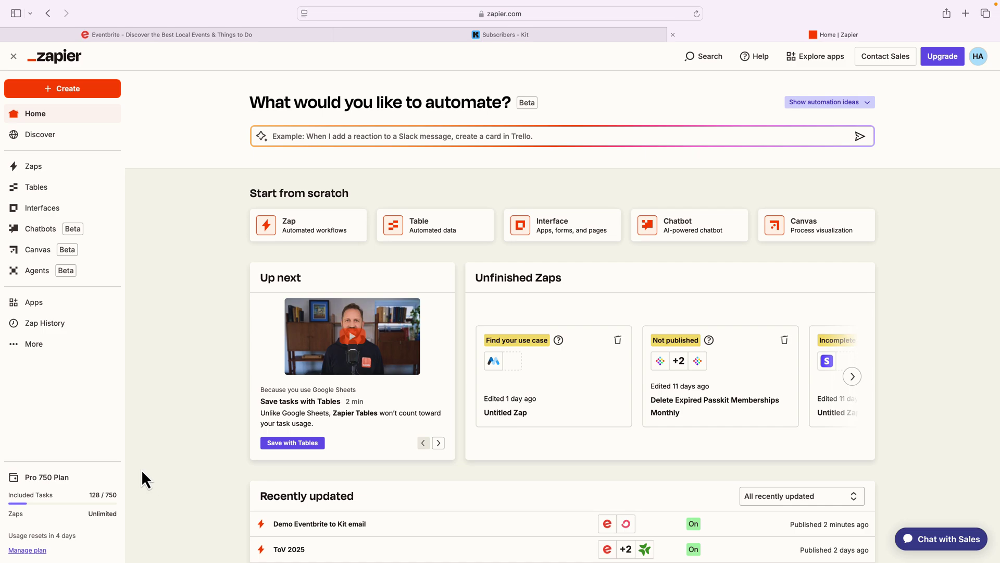
click(34, 167)
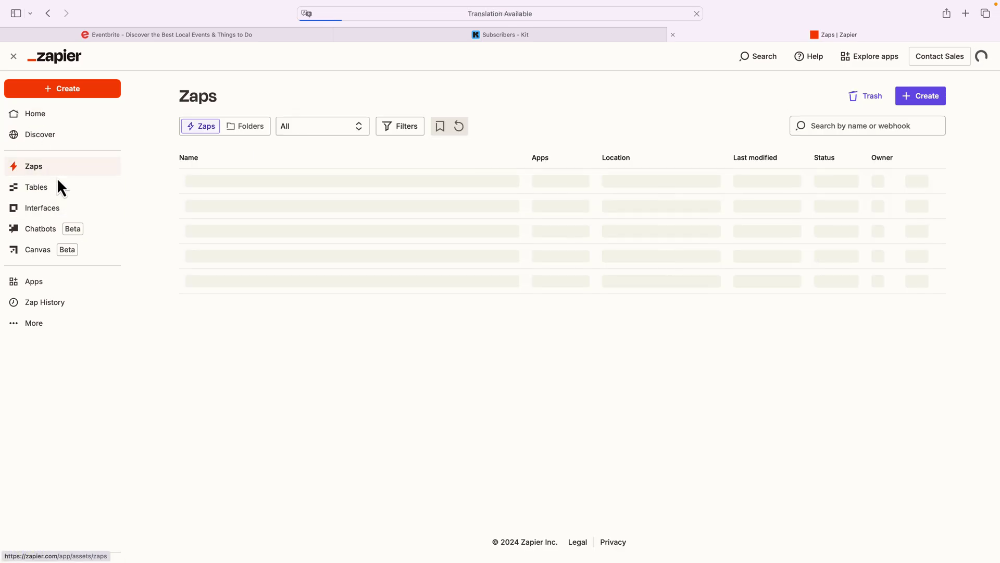
click(263, 186)
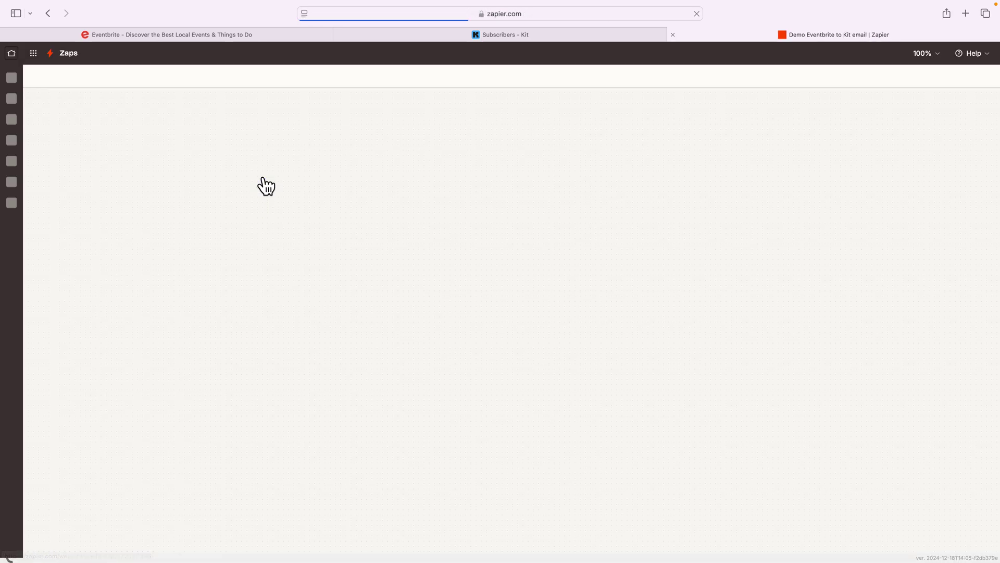